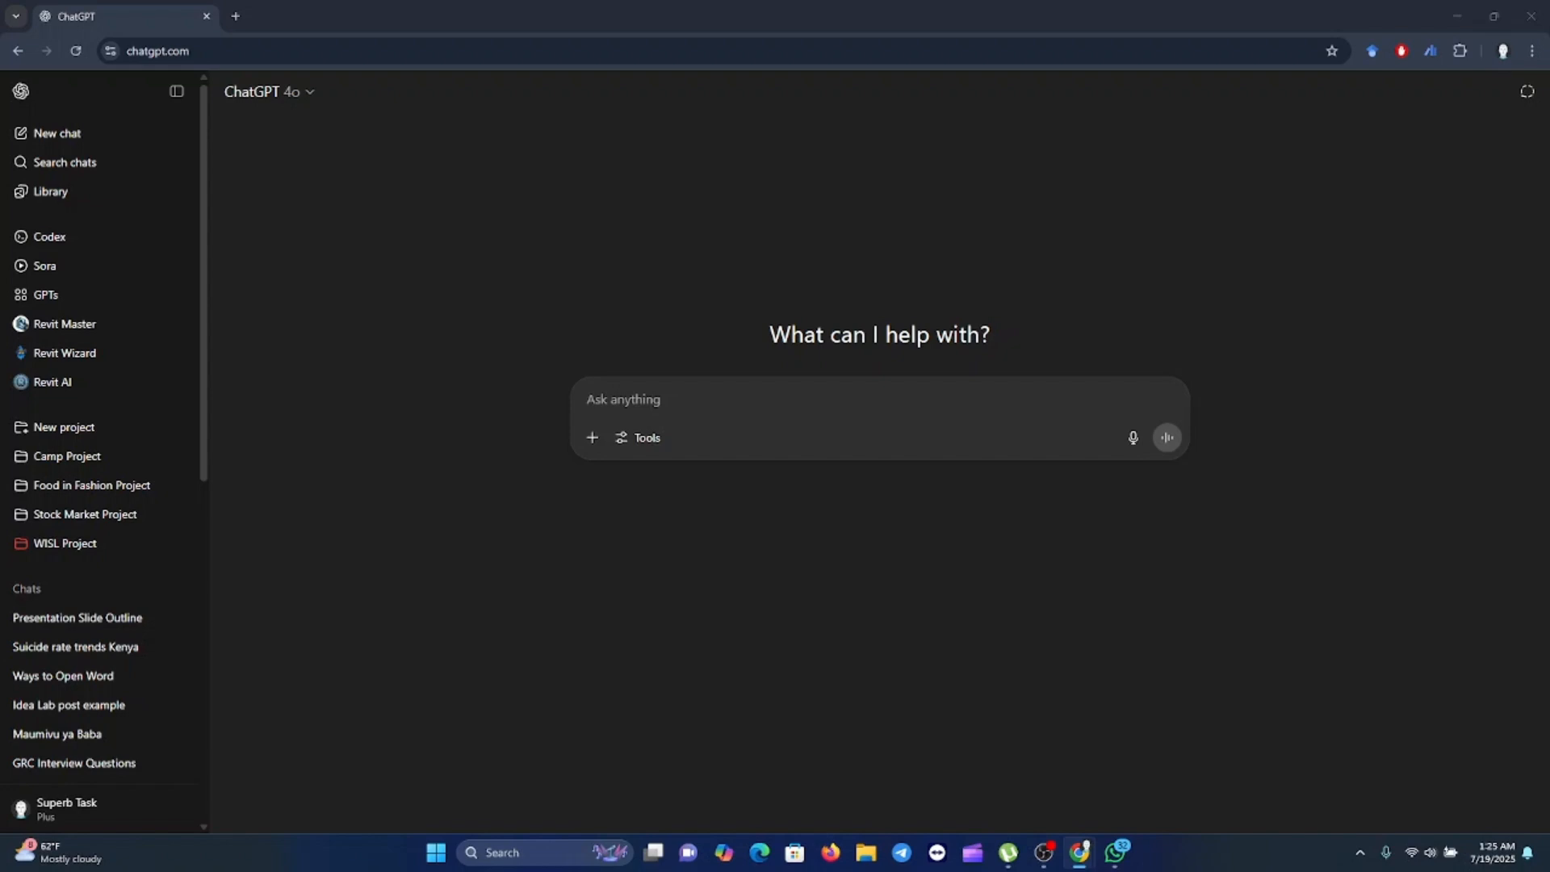
Step: Ask GPT-4o for 10 YouTube video ideas for a channel about personal finance targeting beginners, and review the reply
click(311, 94)
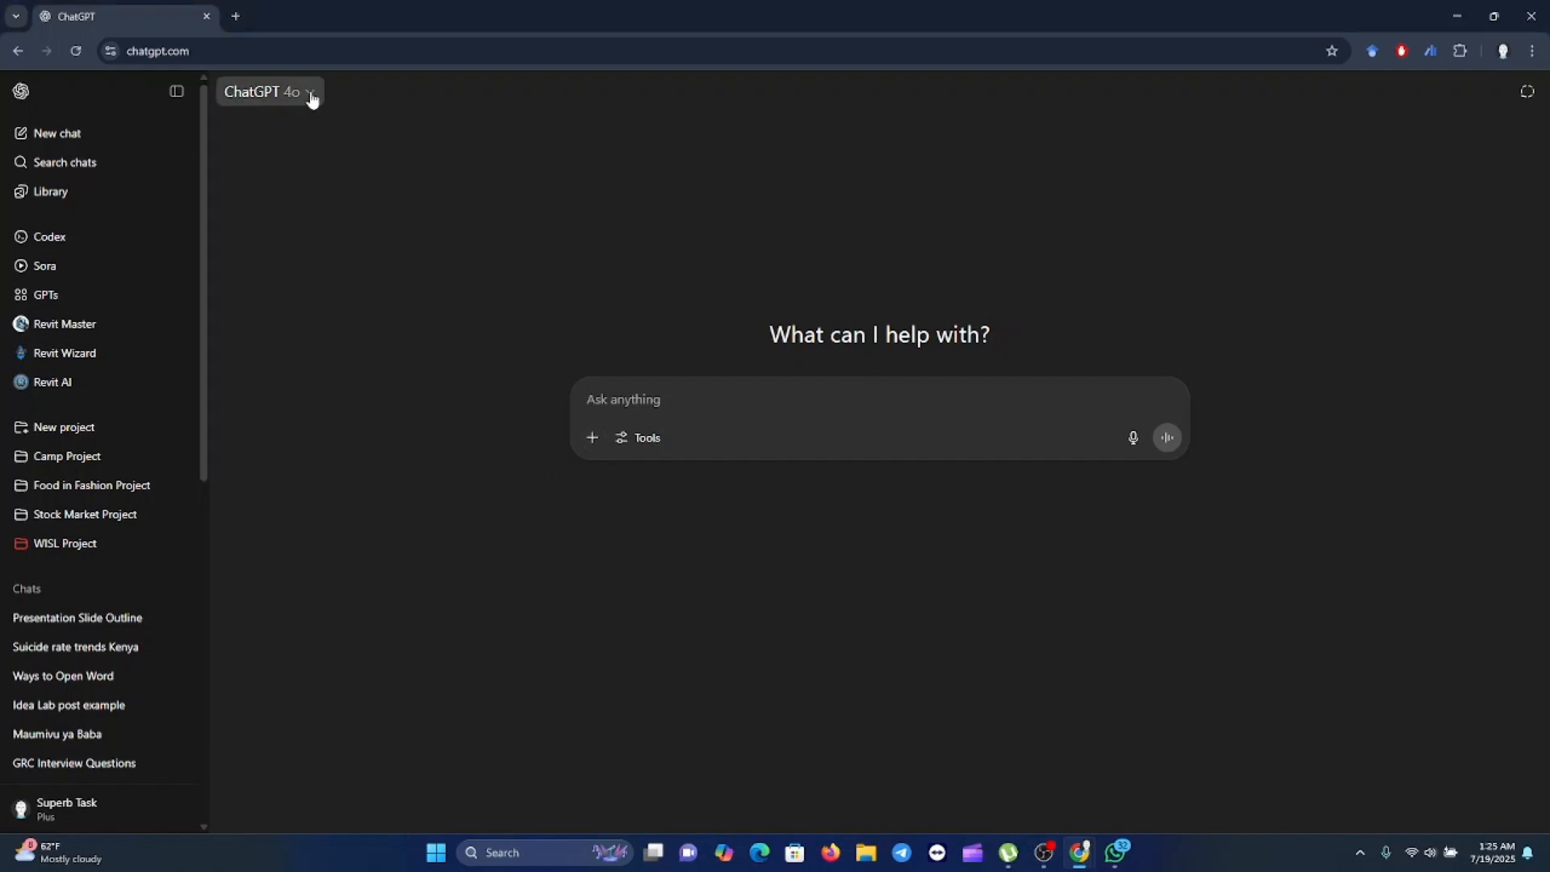
click(311, 94)
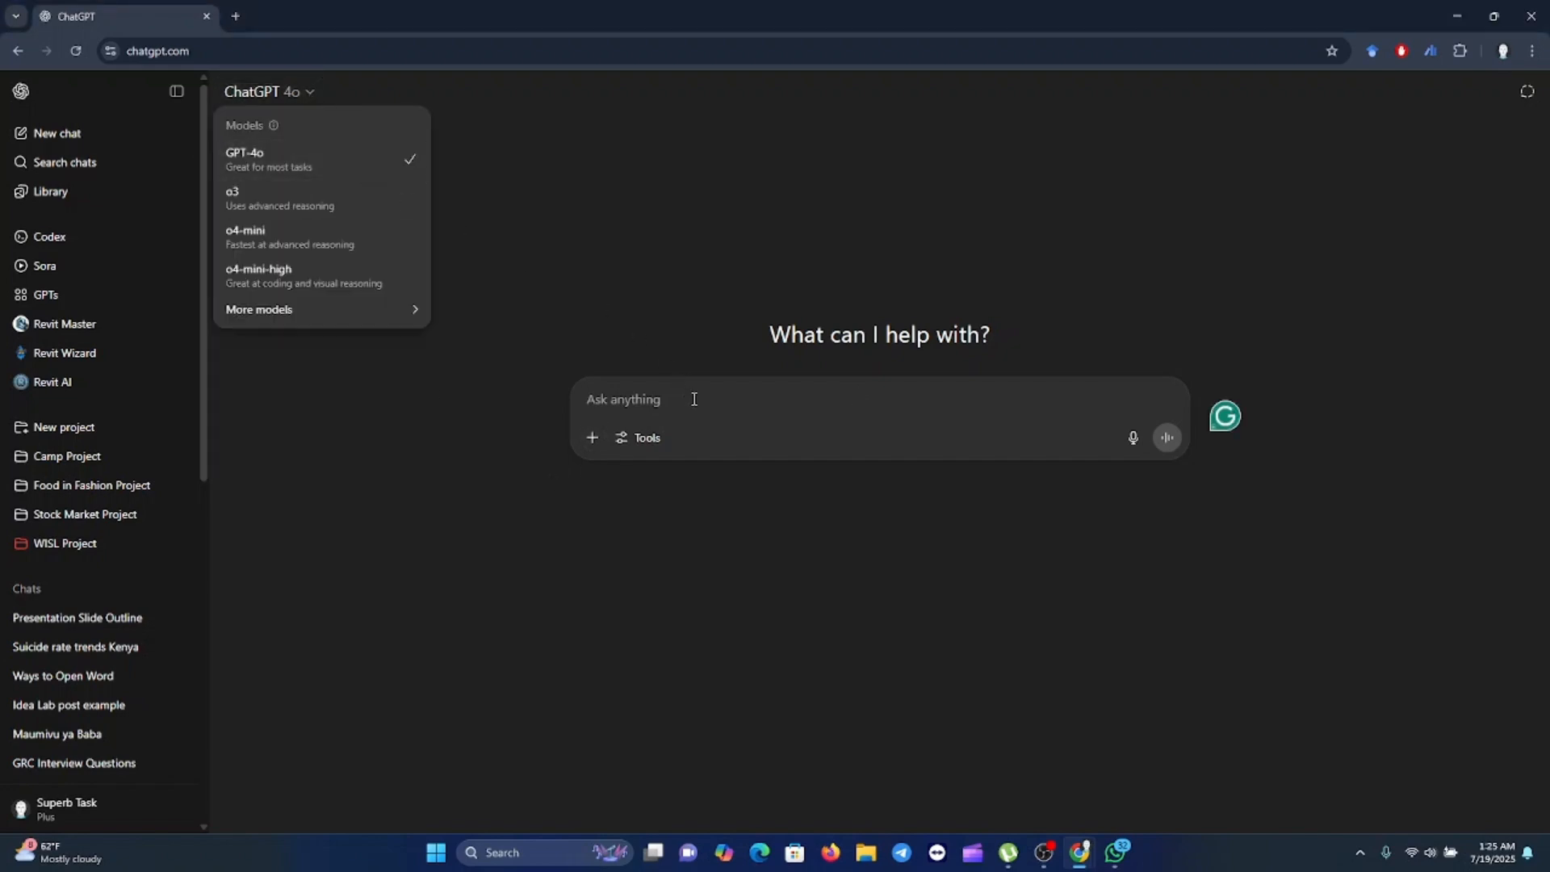
click(663, 396)
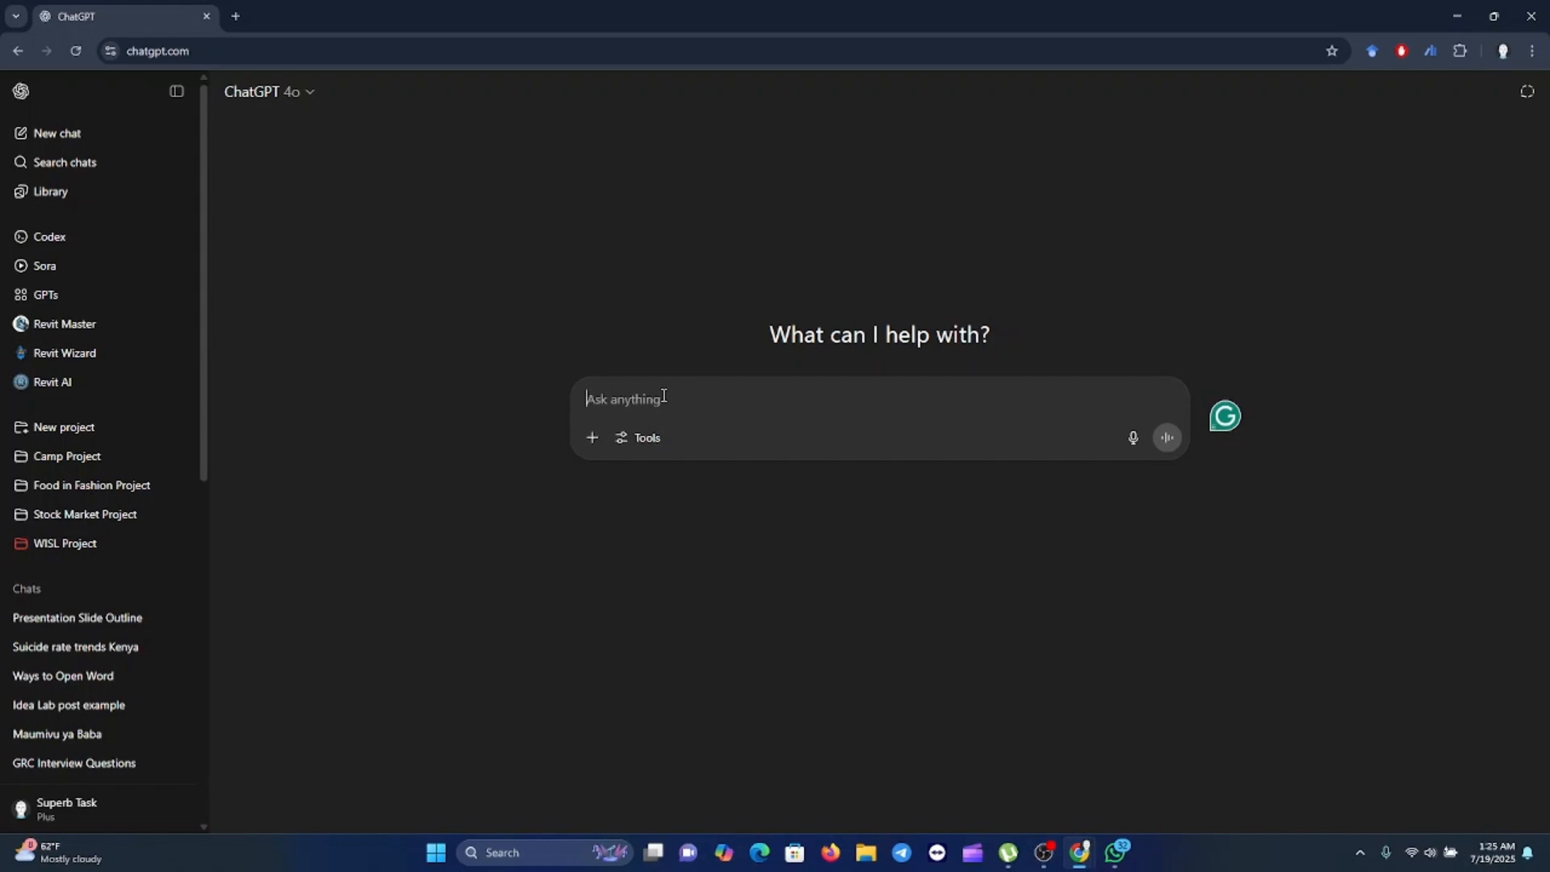
text(Give me 10 YouTube video ideas for a channel about personal finance targeting beginners.)
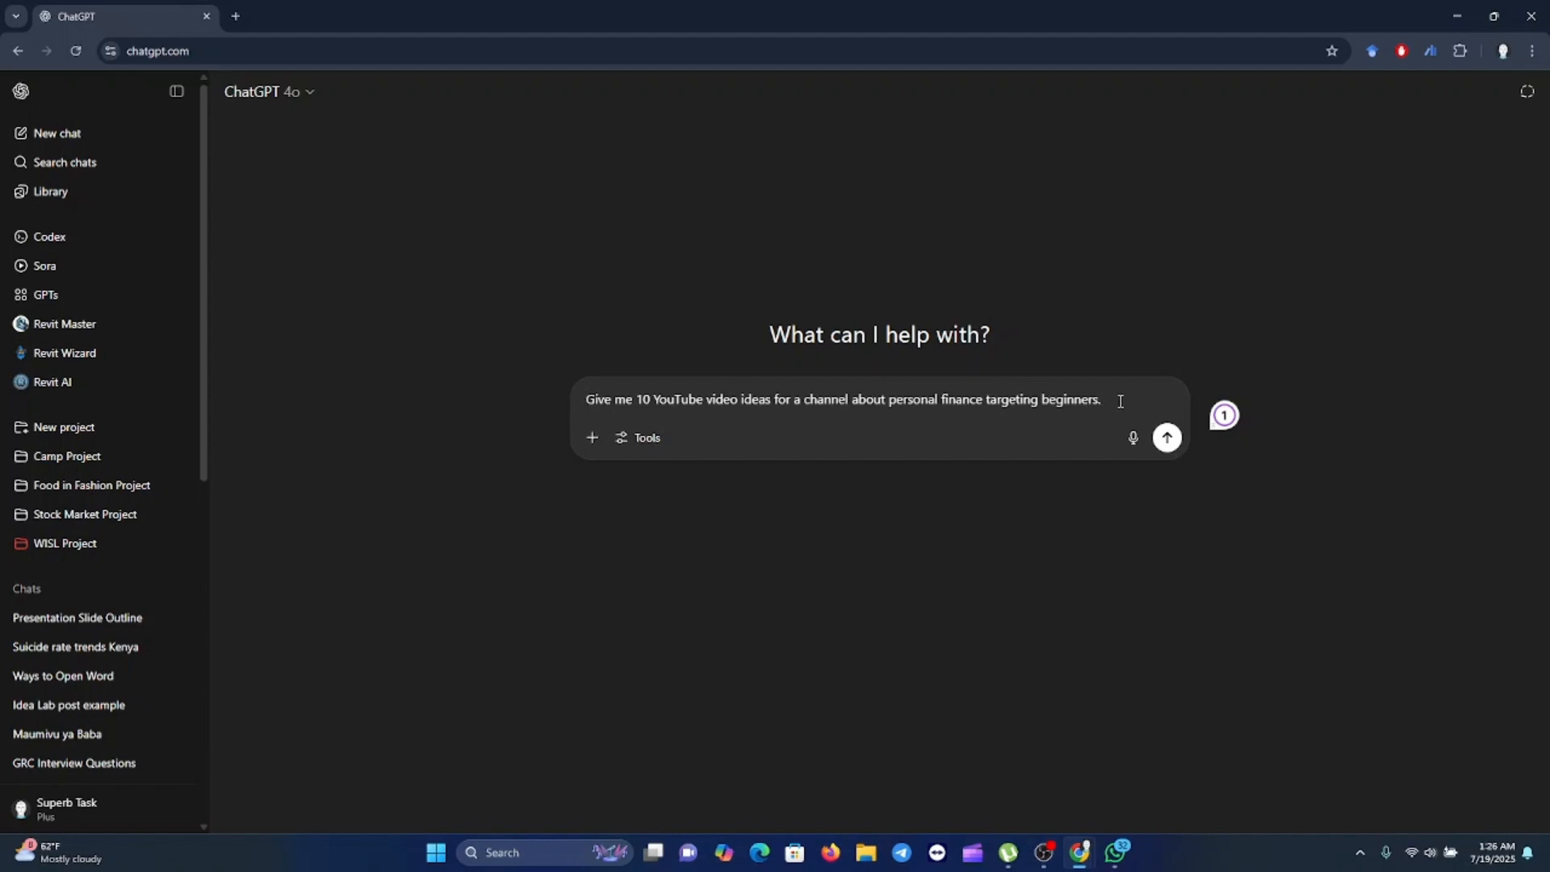
key(Return)
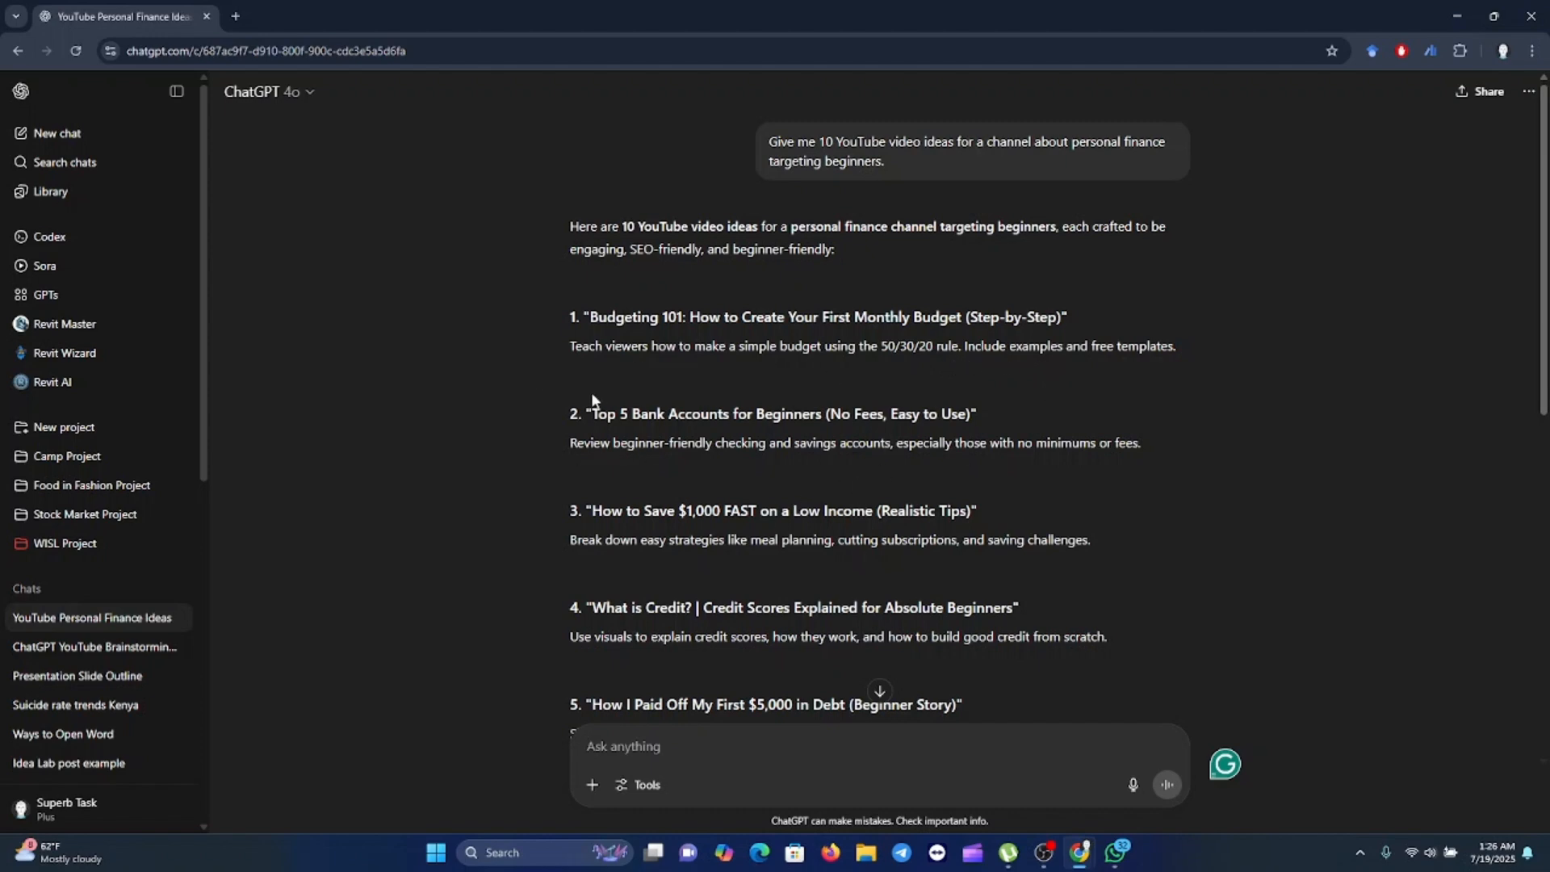
scroll(614, 404, down, 1)
scroll(641, 405, down, 4)
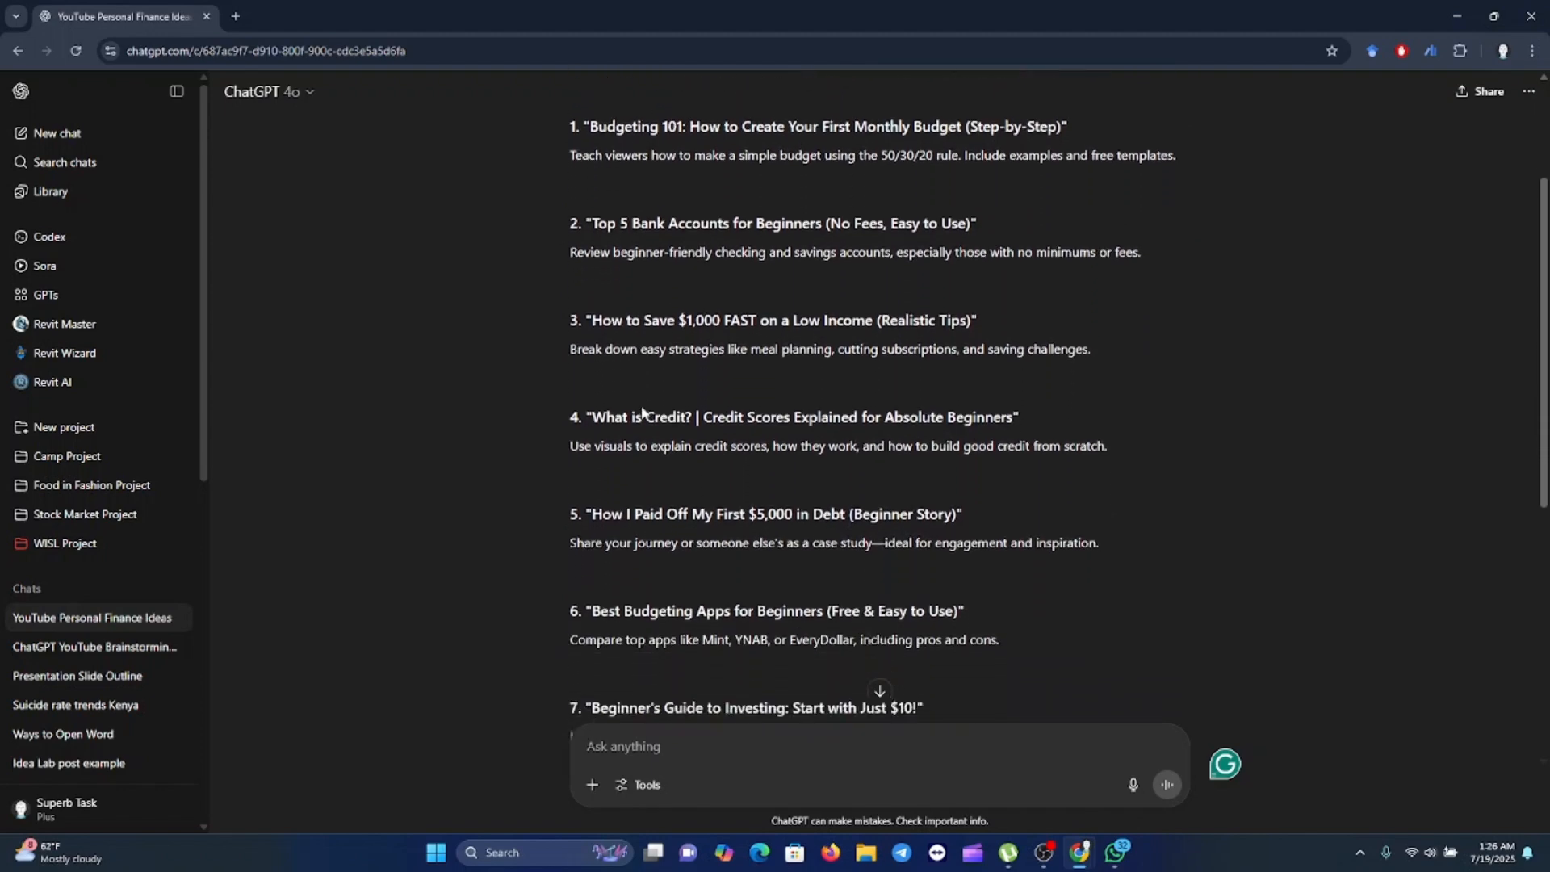
scroll(648, 405, down, 3)
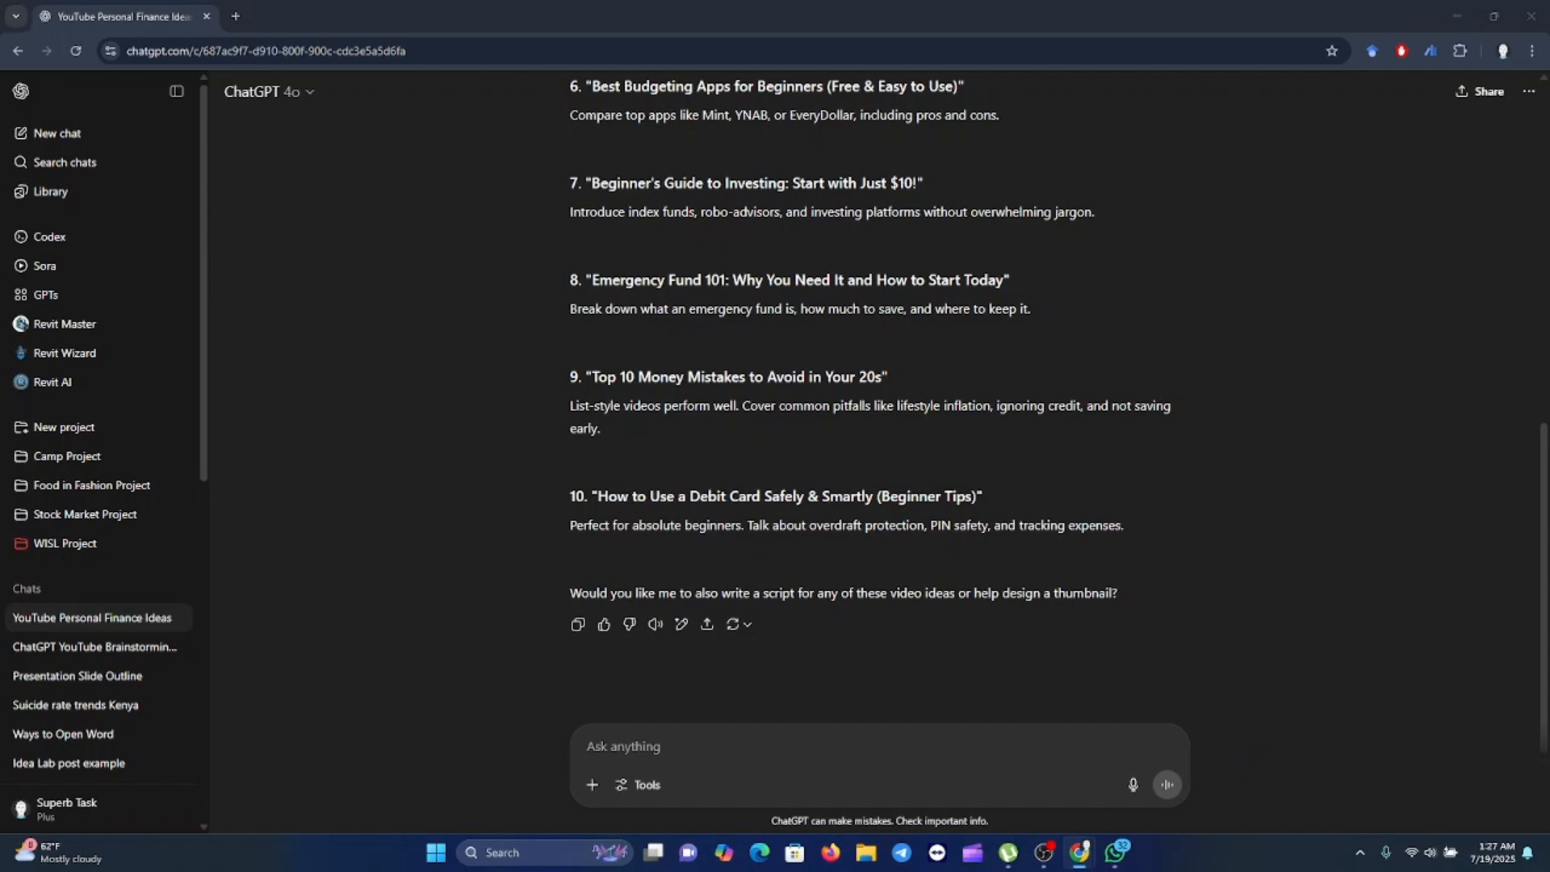
Step: Send the follow-up prompt "Provide the scripts for the above topics"
click(680, 746)
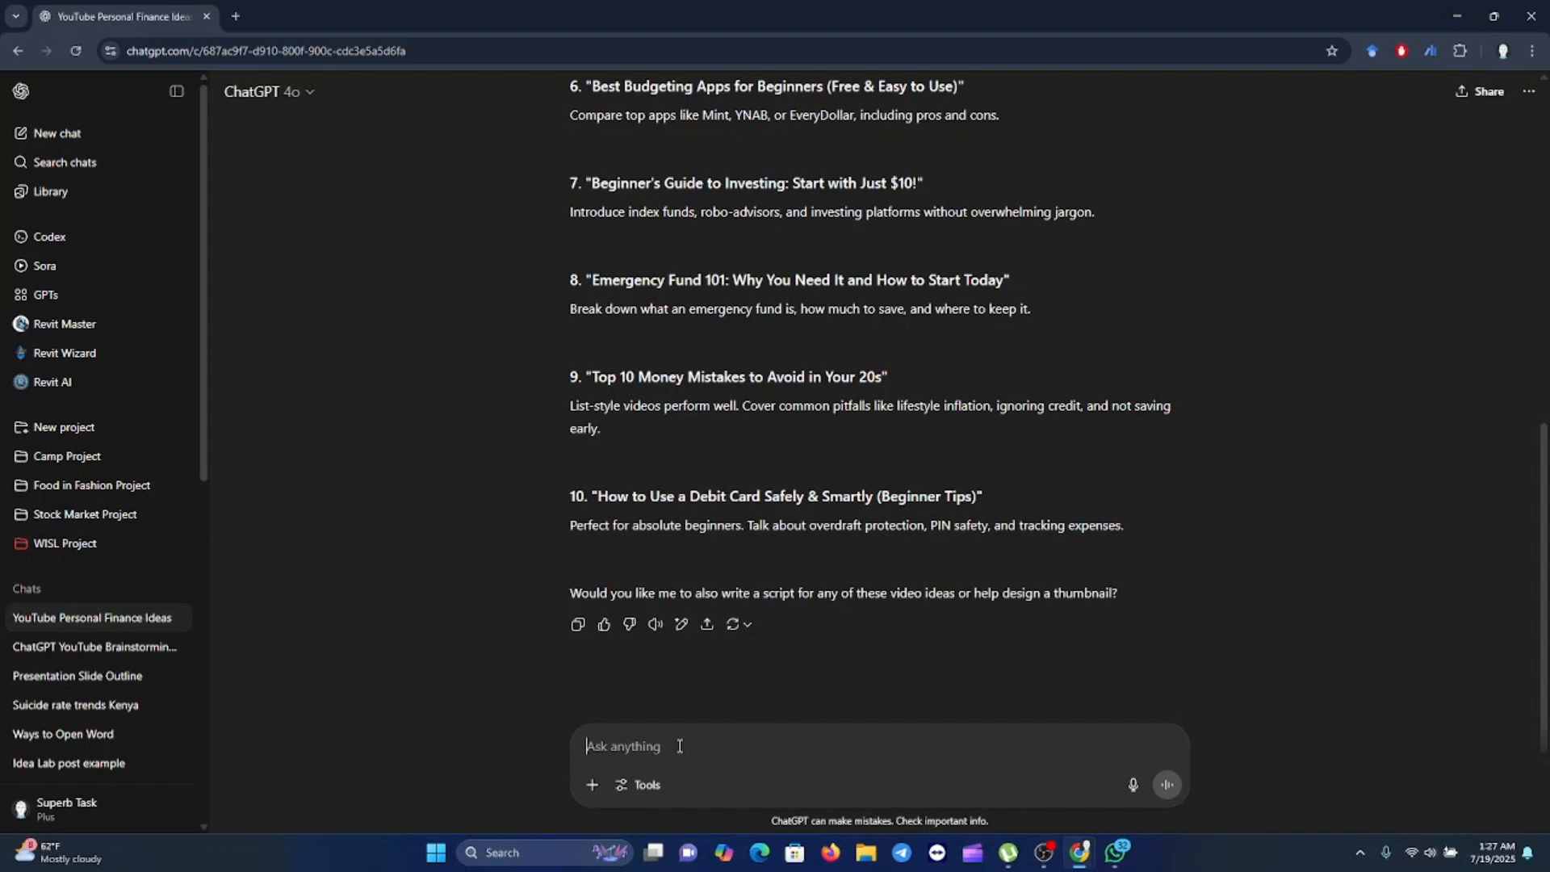
text(Svritp)
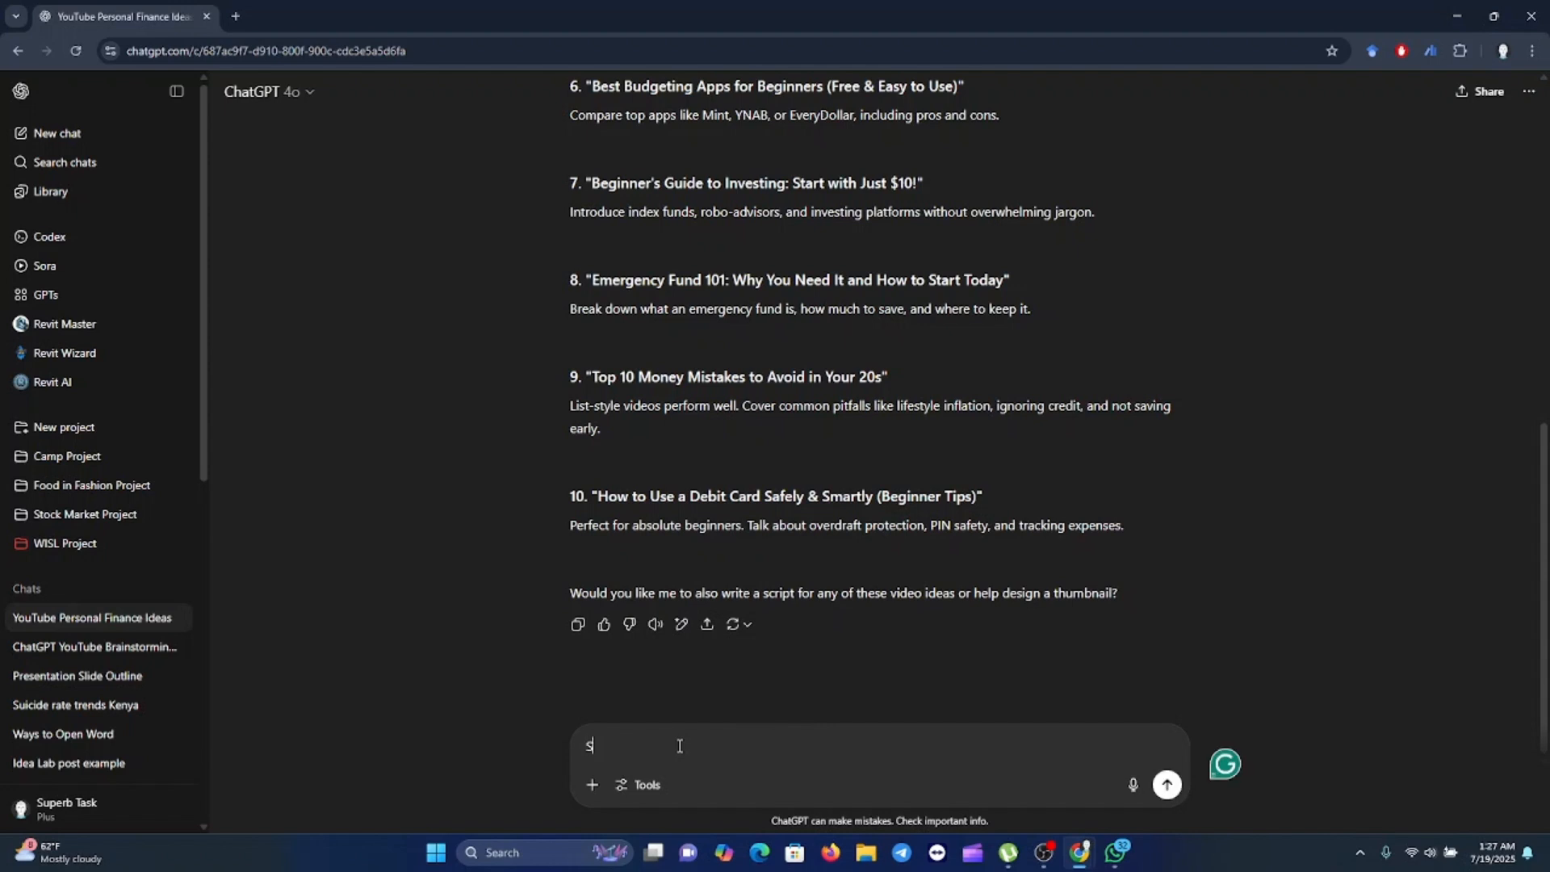
key(BackSpace)
key(BackSpace)
key(BackSpace)
key(BackSpace)
key(BackSpace)
key(BackSpace)
text(Rrovide the script s for the above topics)
key(Return)
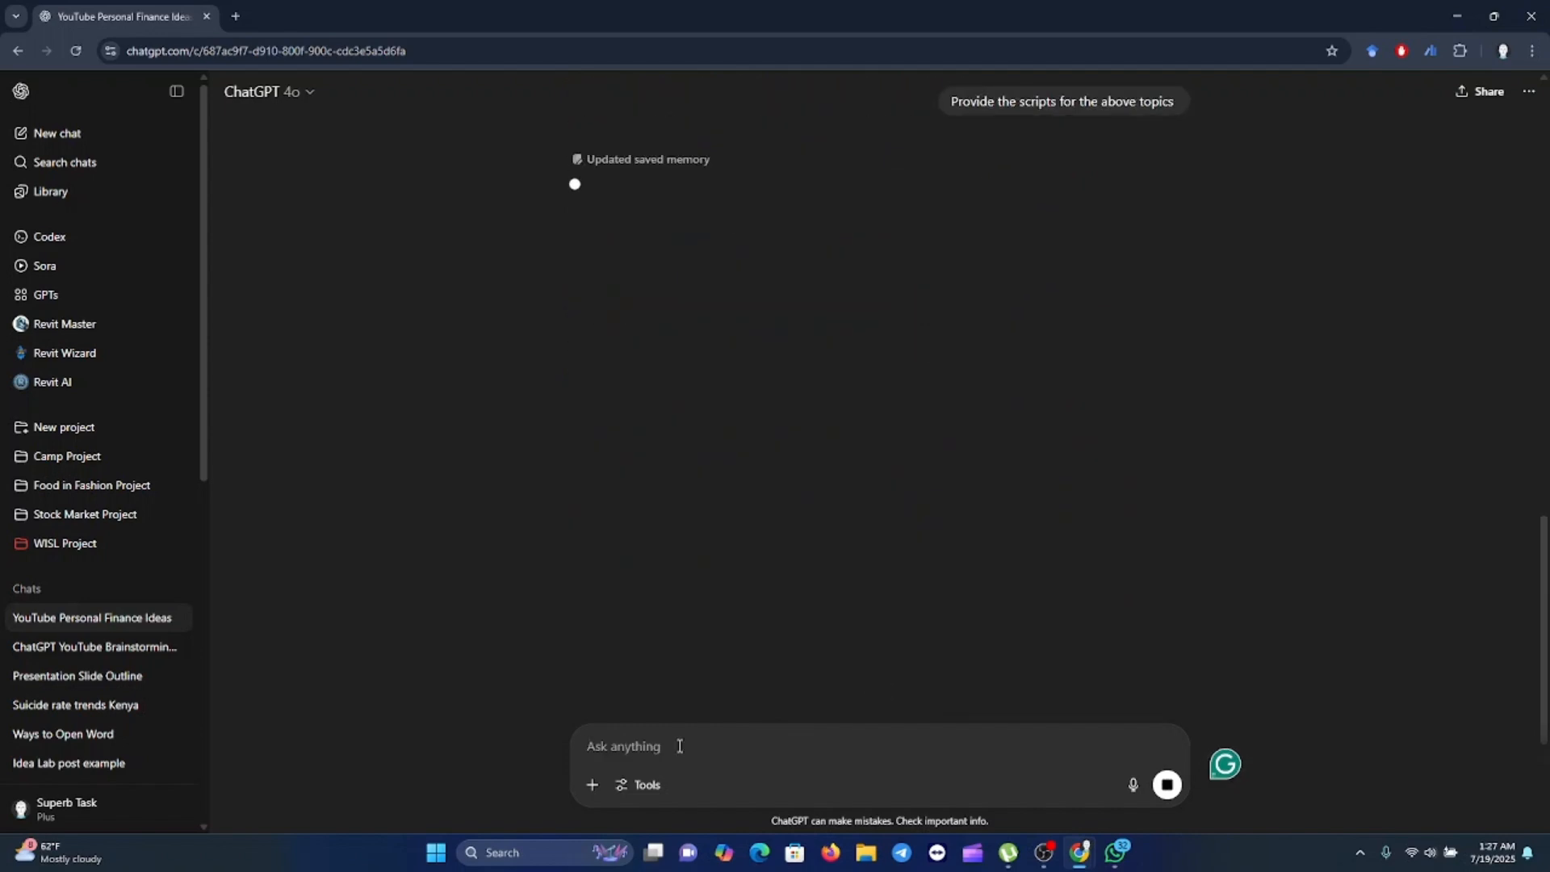
Step: Have the personal finance scripts answered in the chat instead of in the separate document
scroll(767, 667, up, 2)
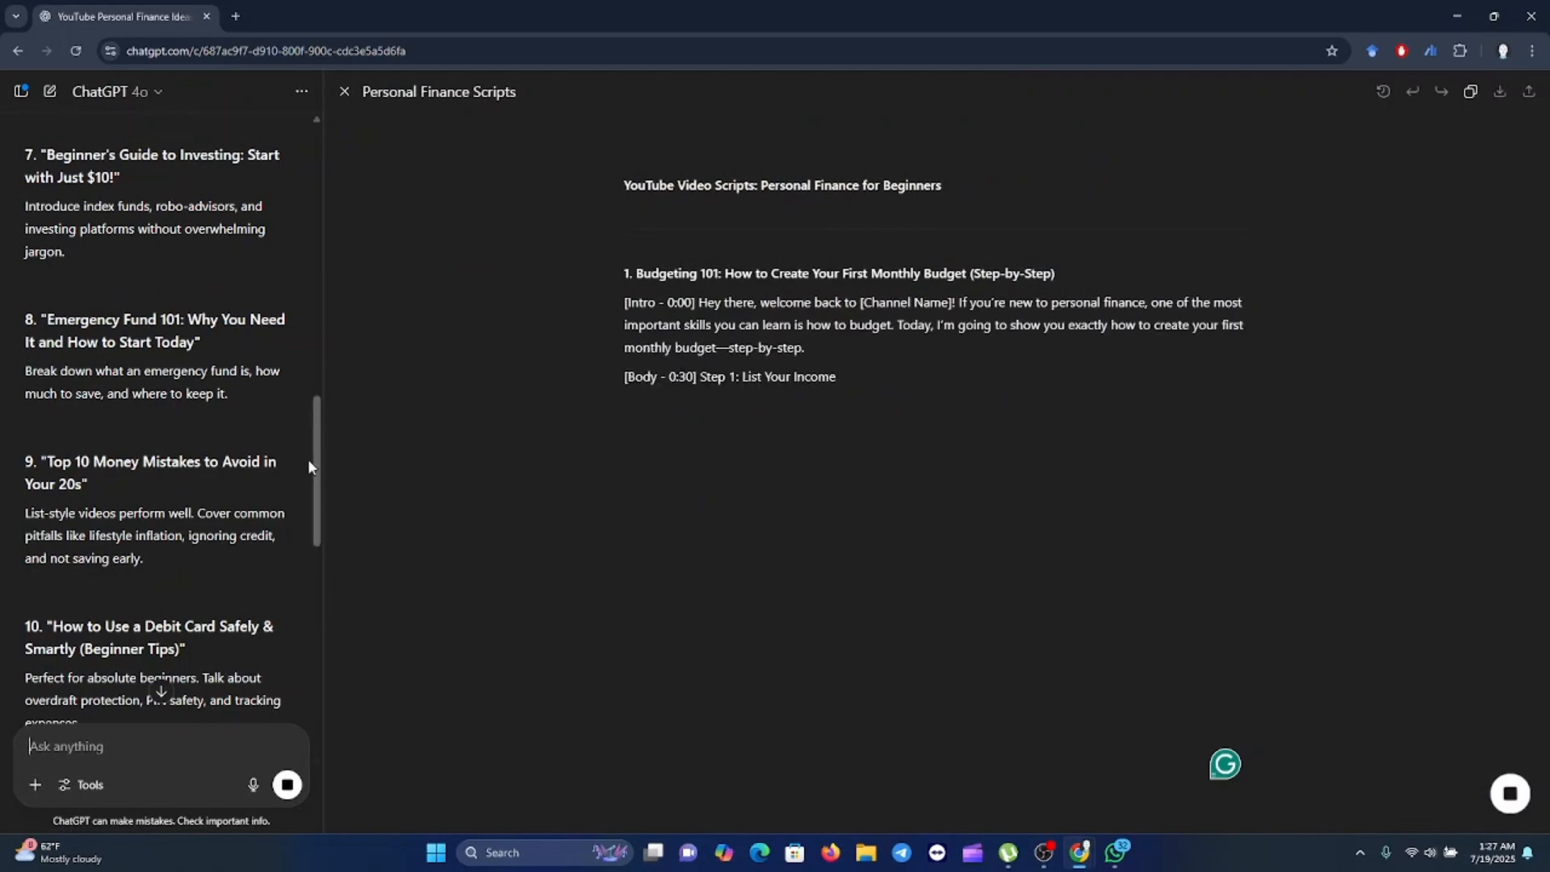
scroll(303, 578, down, 2)
scroll(304, 613, down, 8)
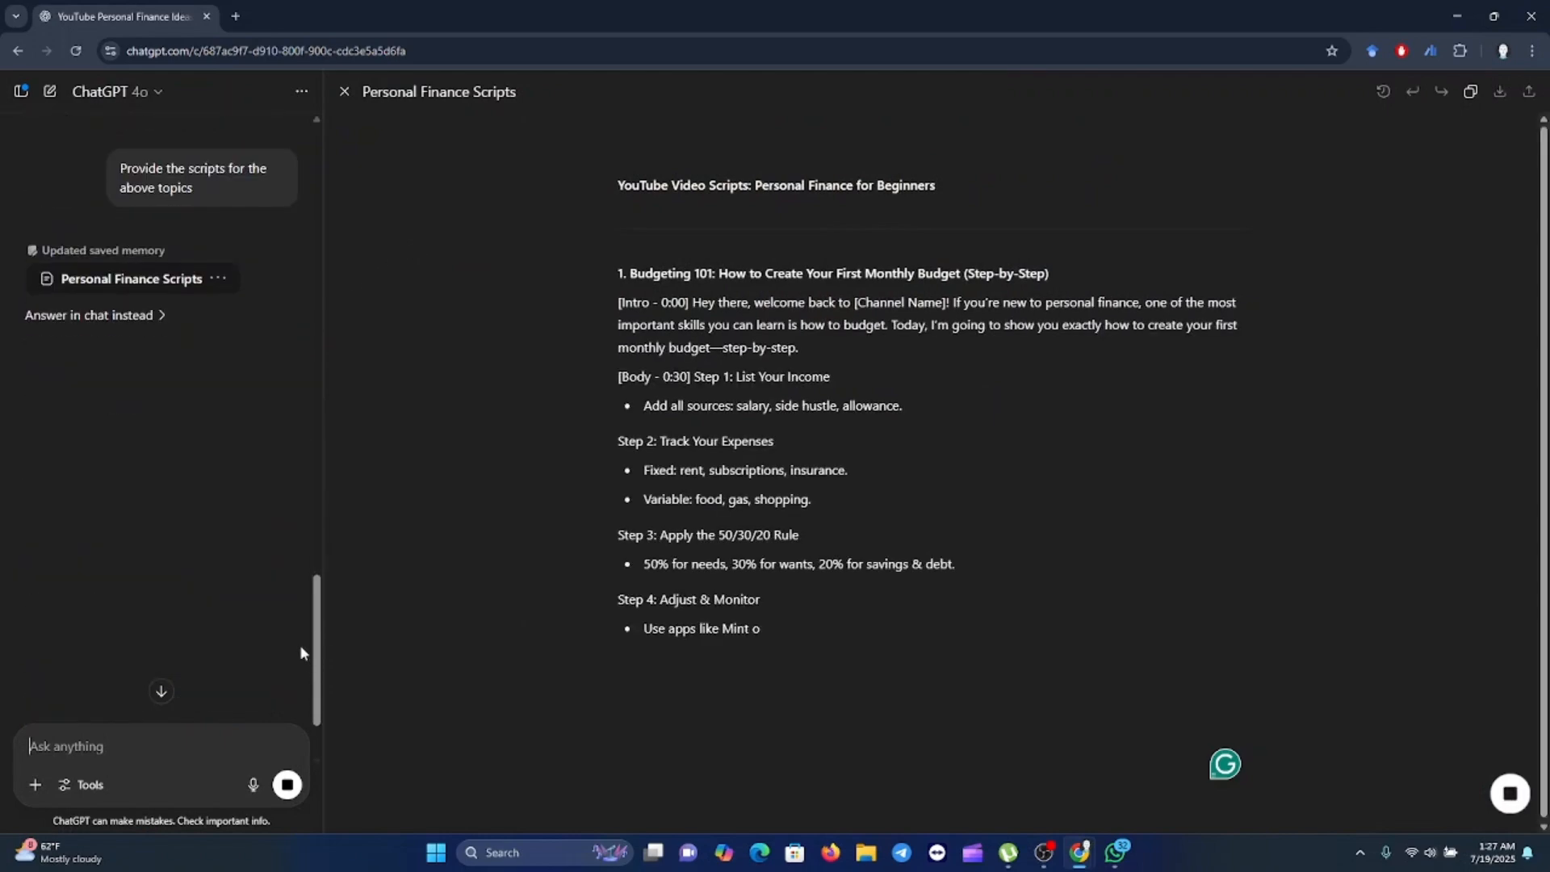
click(97, 317)
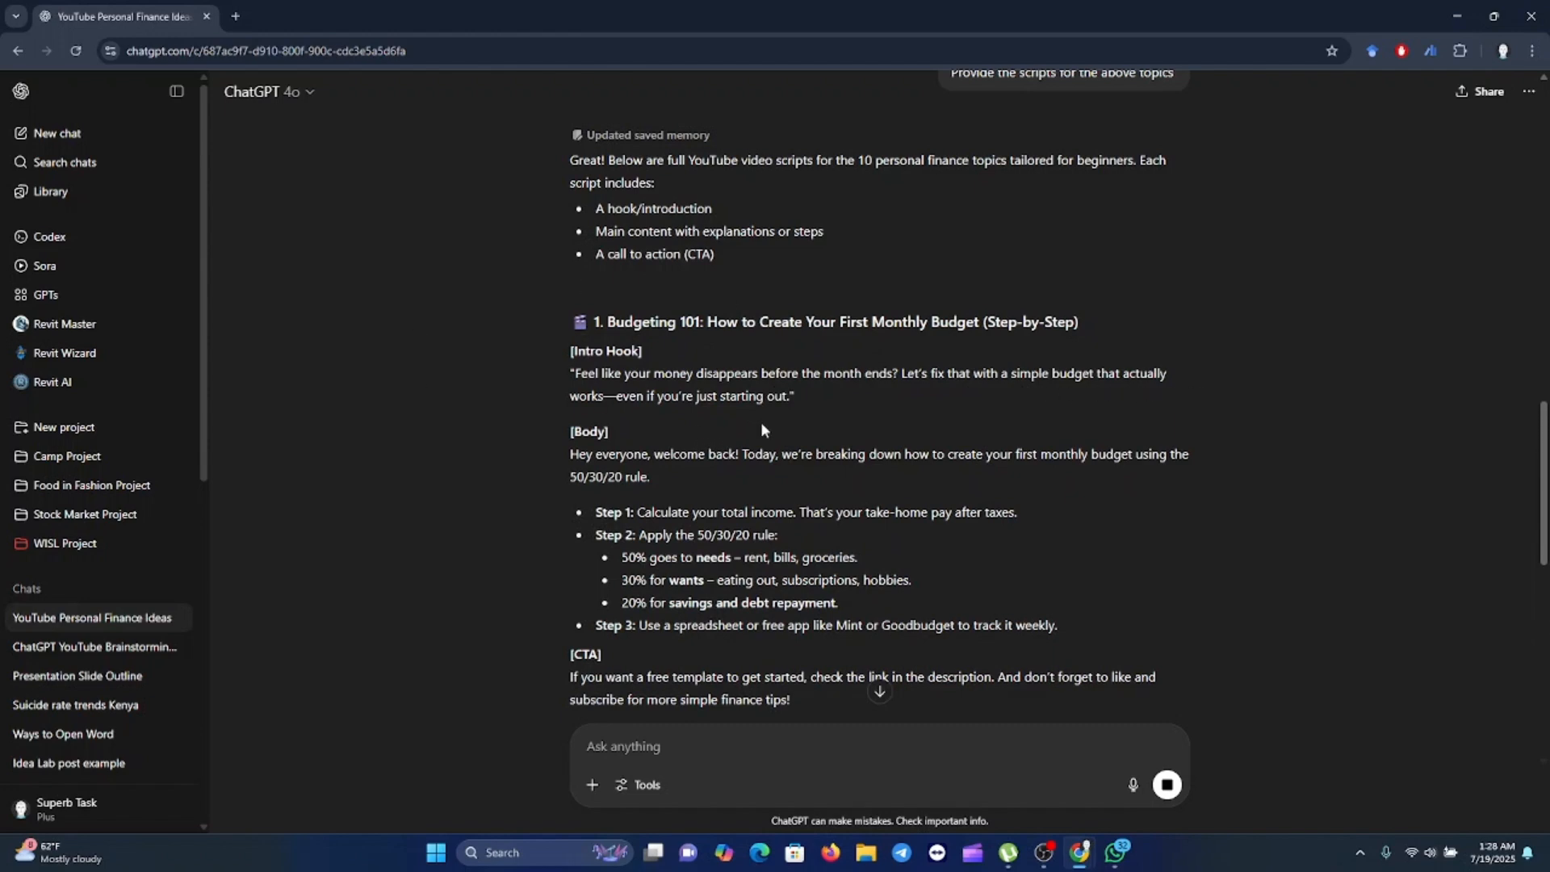
Step: Read through the generated video scripts for the personal finance topics, from the first to the tenth
scroll(762, 428, down, 3)
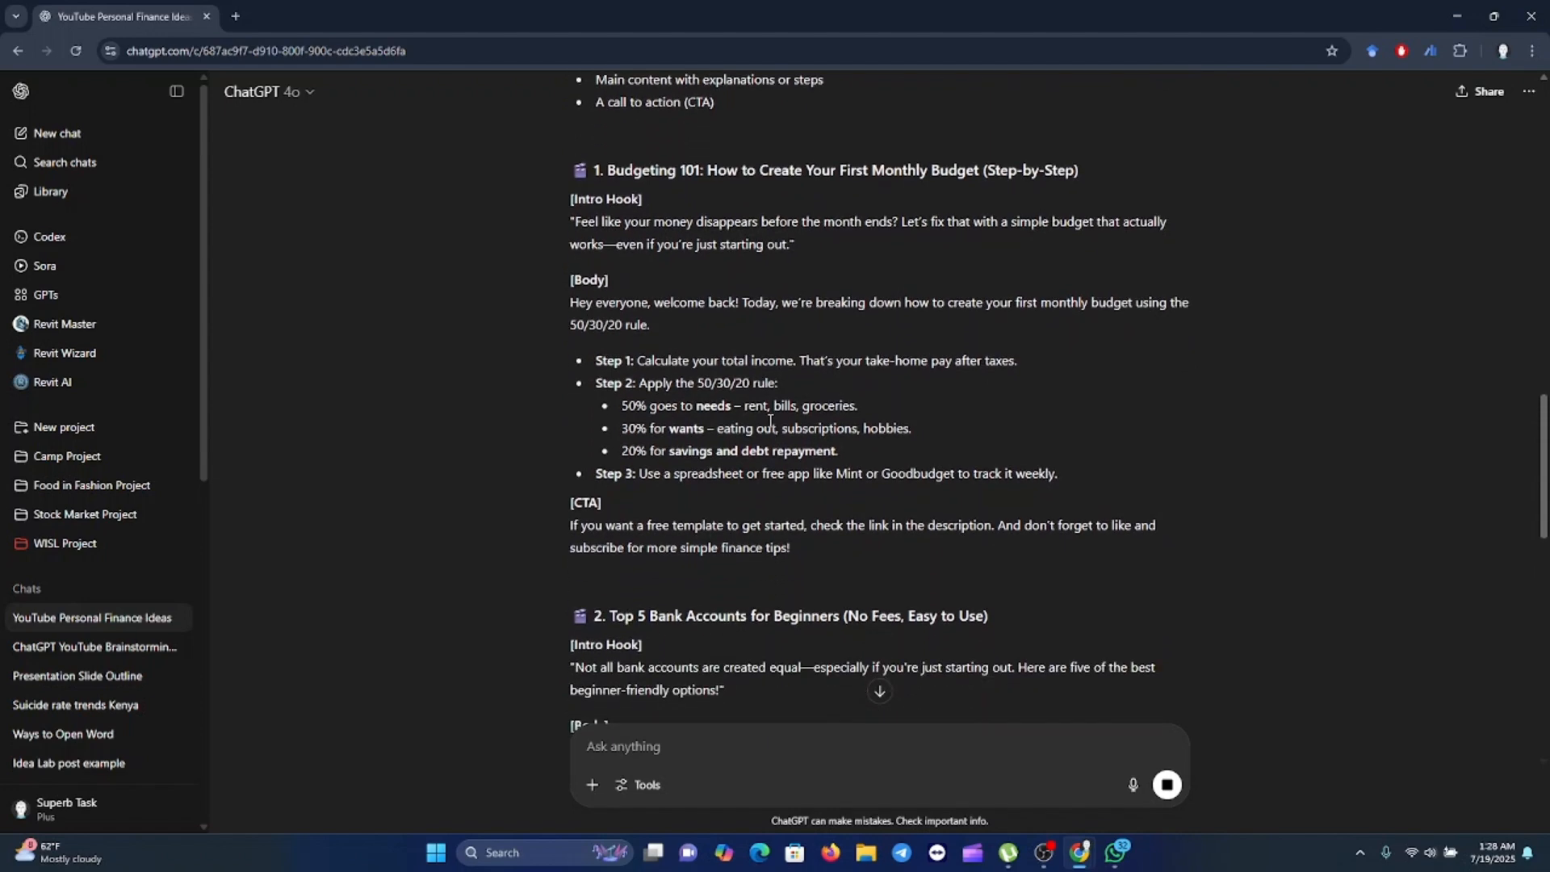
scroll(769, 421, down, 3)
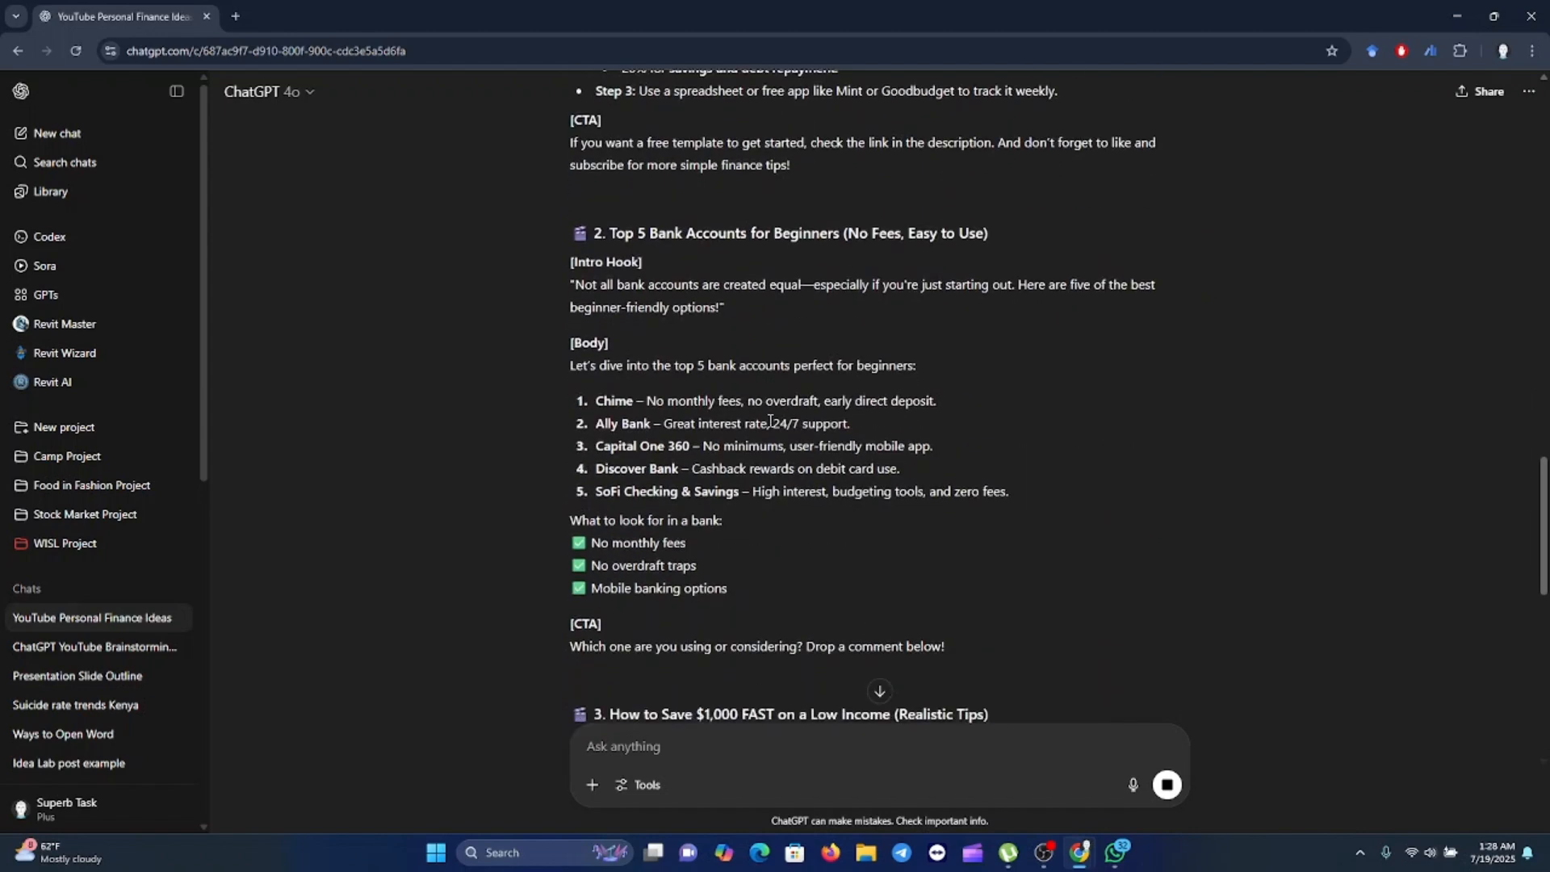
scroll(769, 424, down, 3)
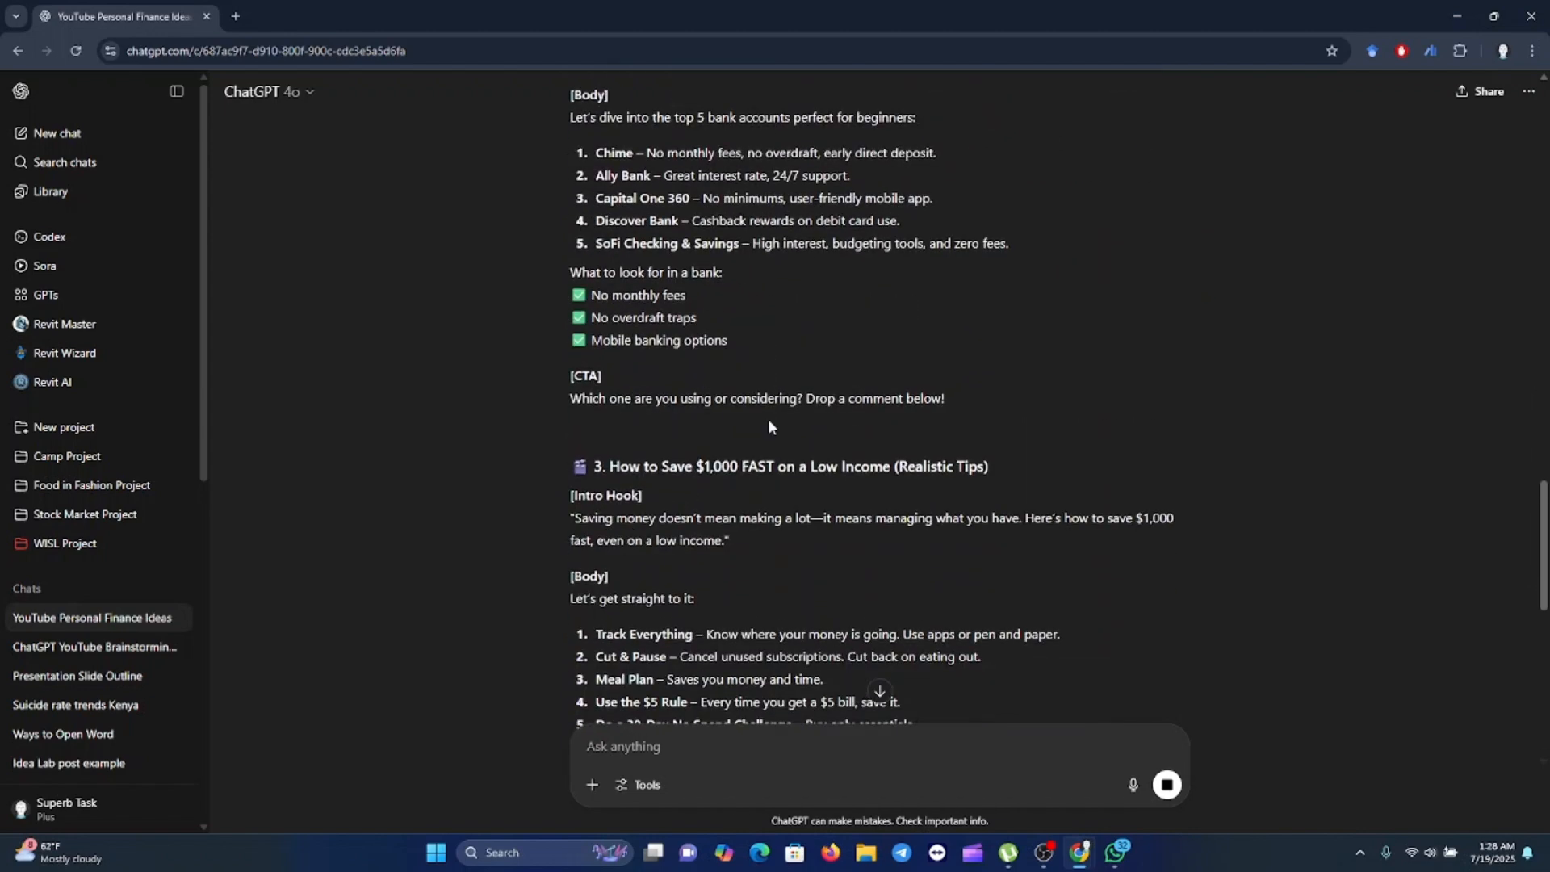
scroll(767, 418, down, 4)
scroll(769, 421, down, 4)
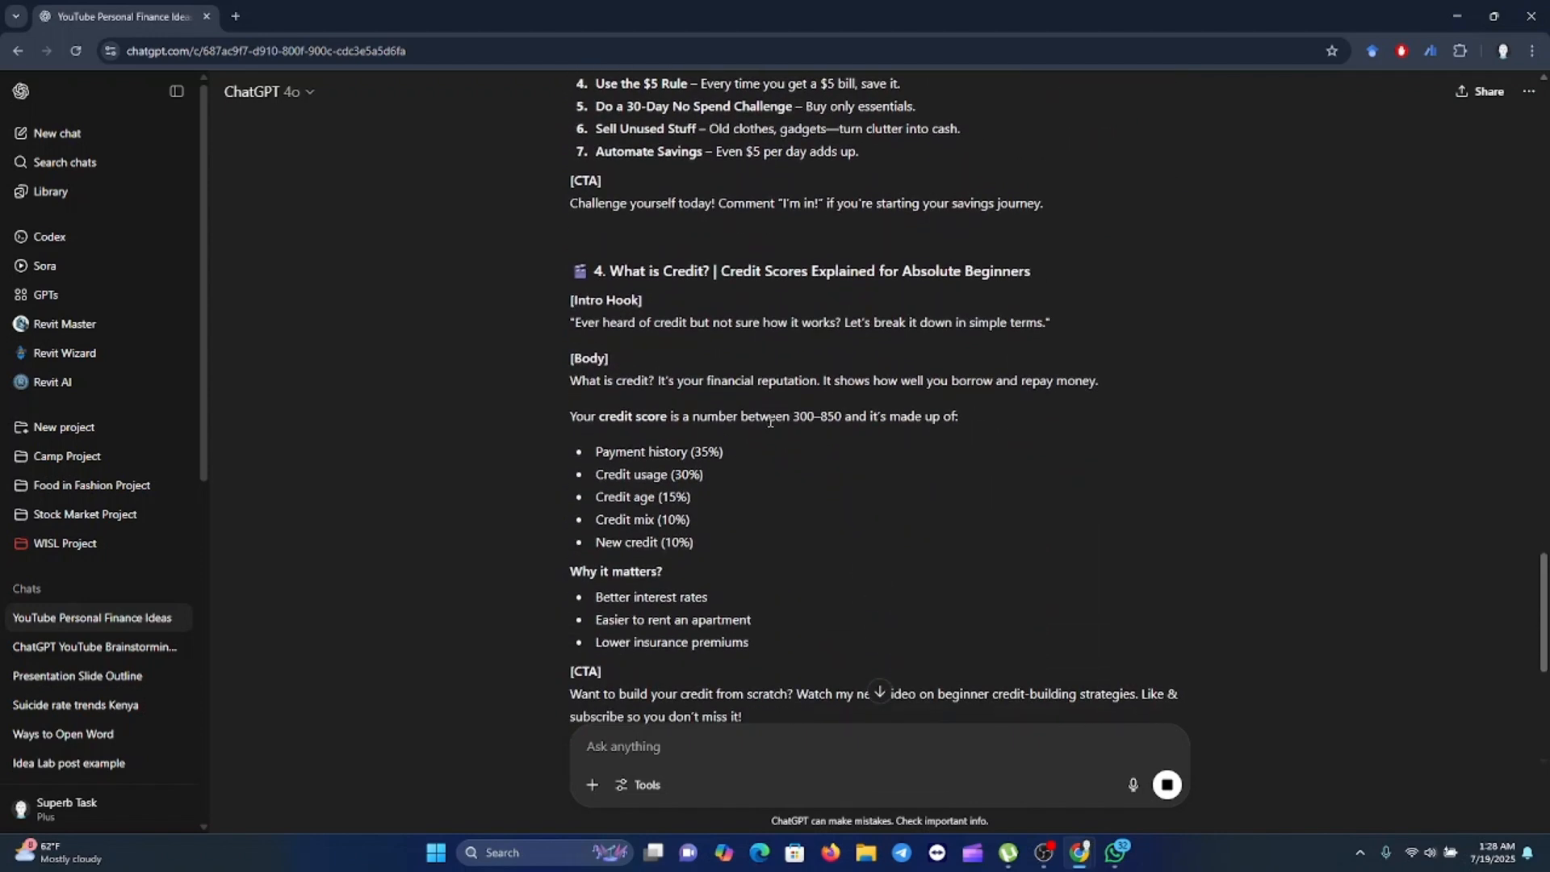
scroll(770, 421, down, 9)
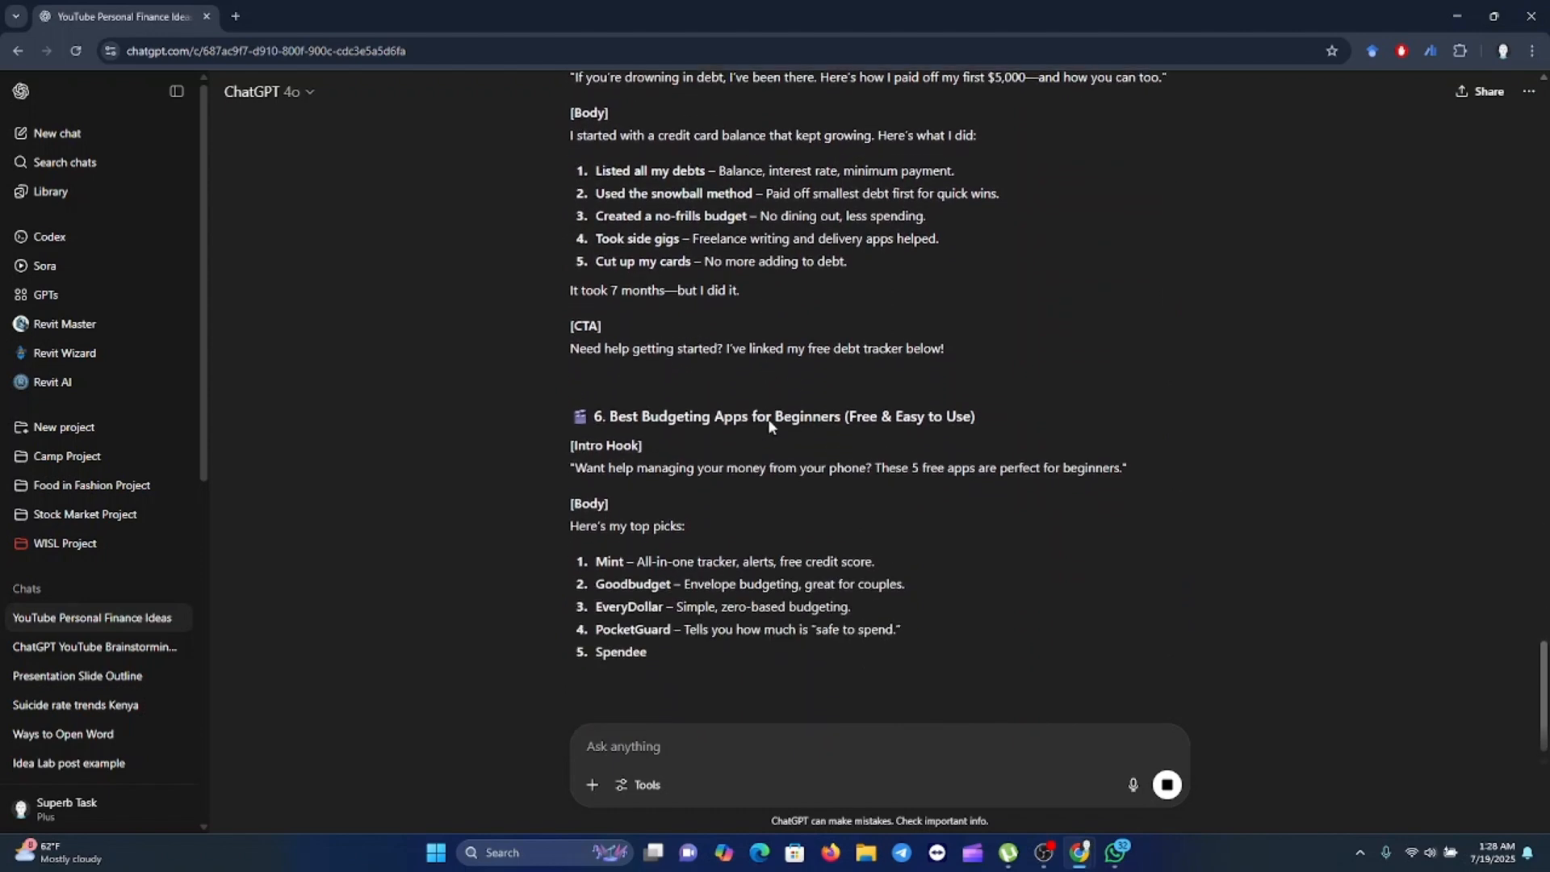
scroll(767, 418, down, 1)
scroll(773, 411, down, 3)
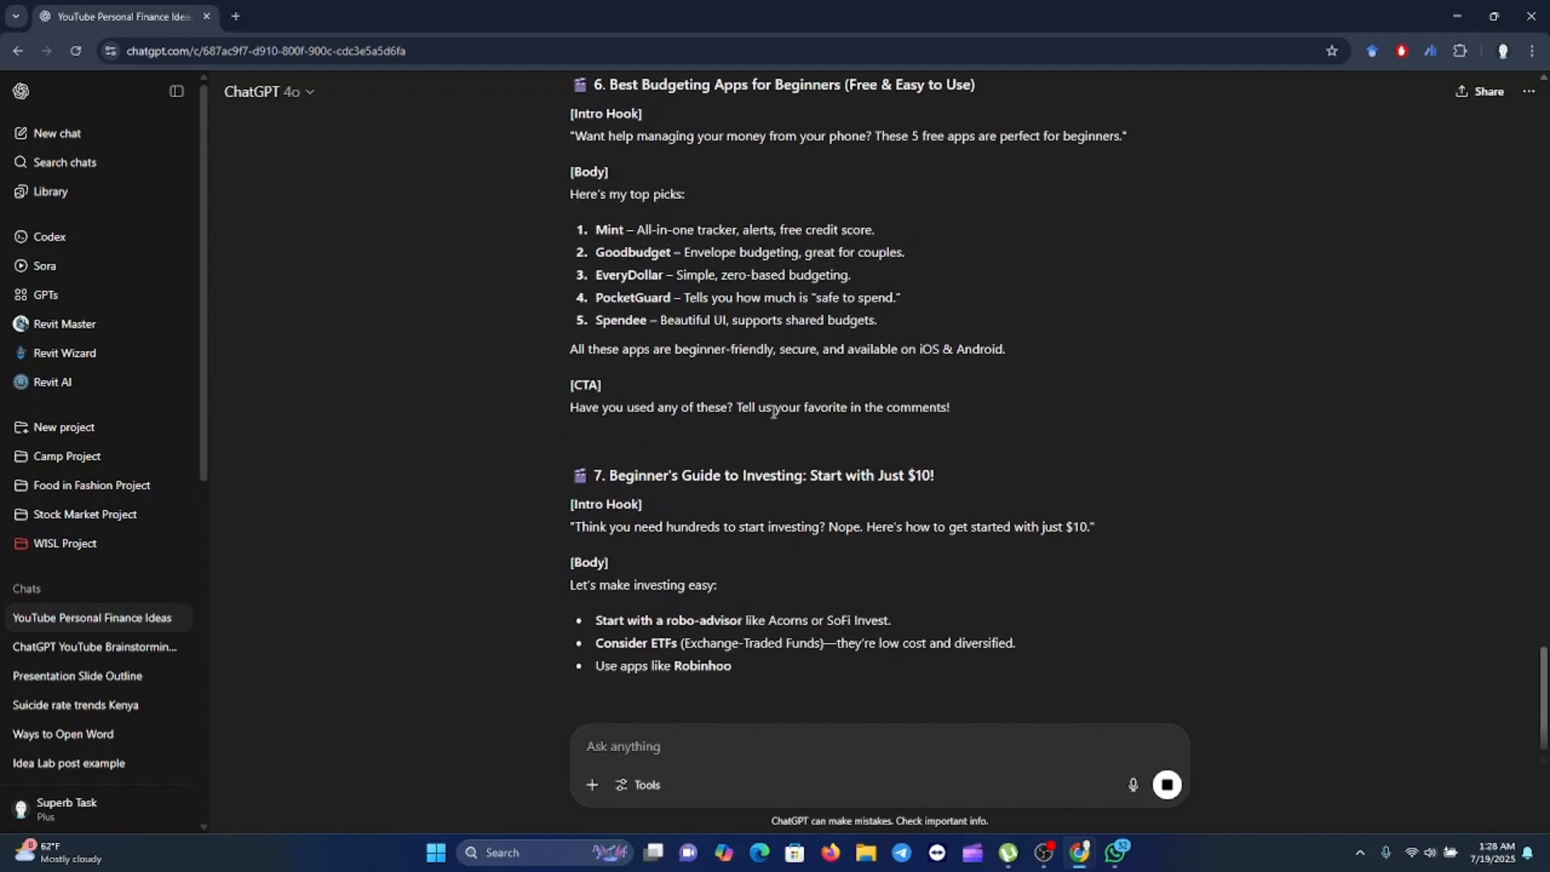
scroll(773, 412, down, 2)
scroll(772, 412, down, 3)
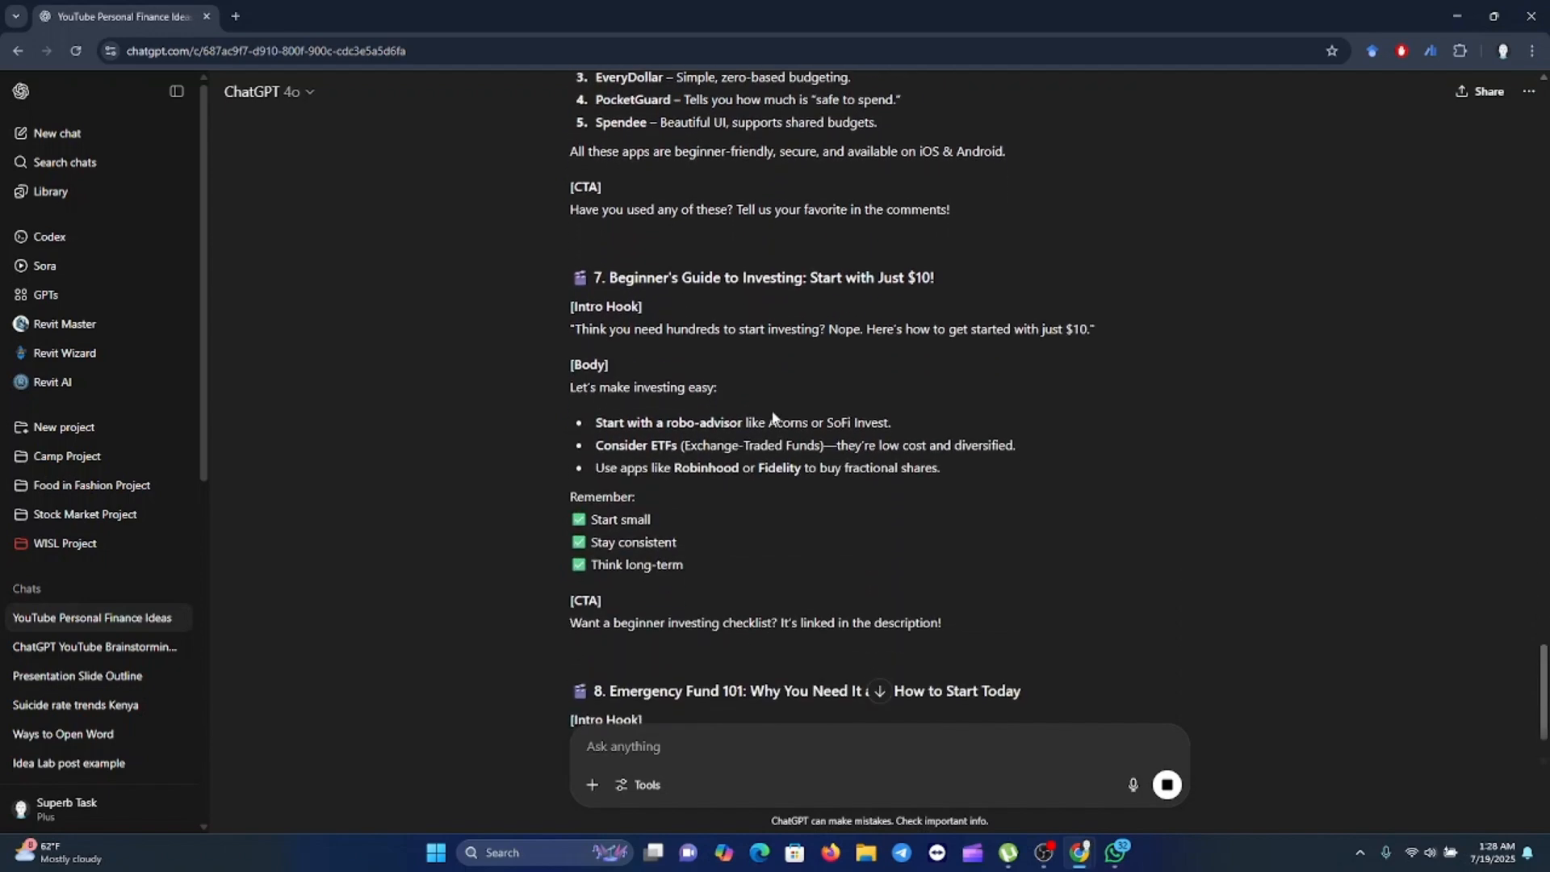
scroll(772, 416, down, 1)
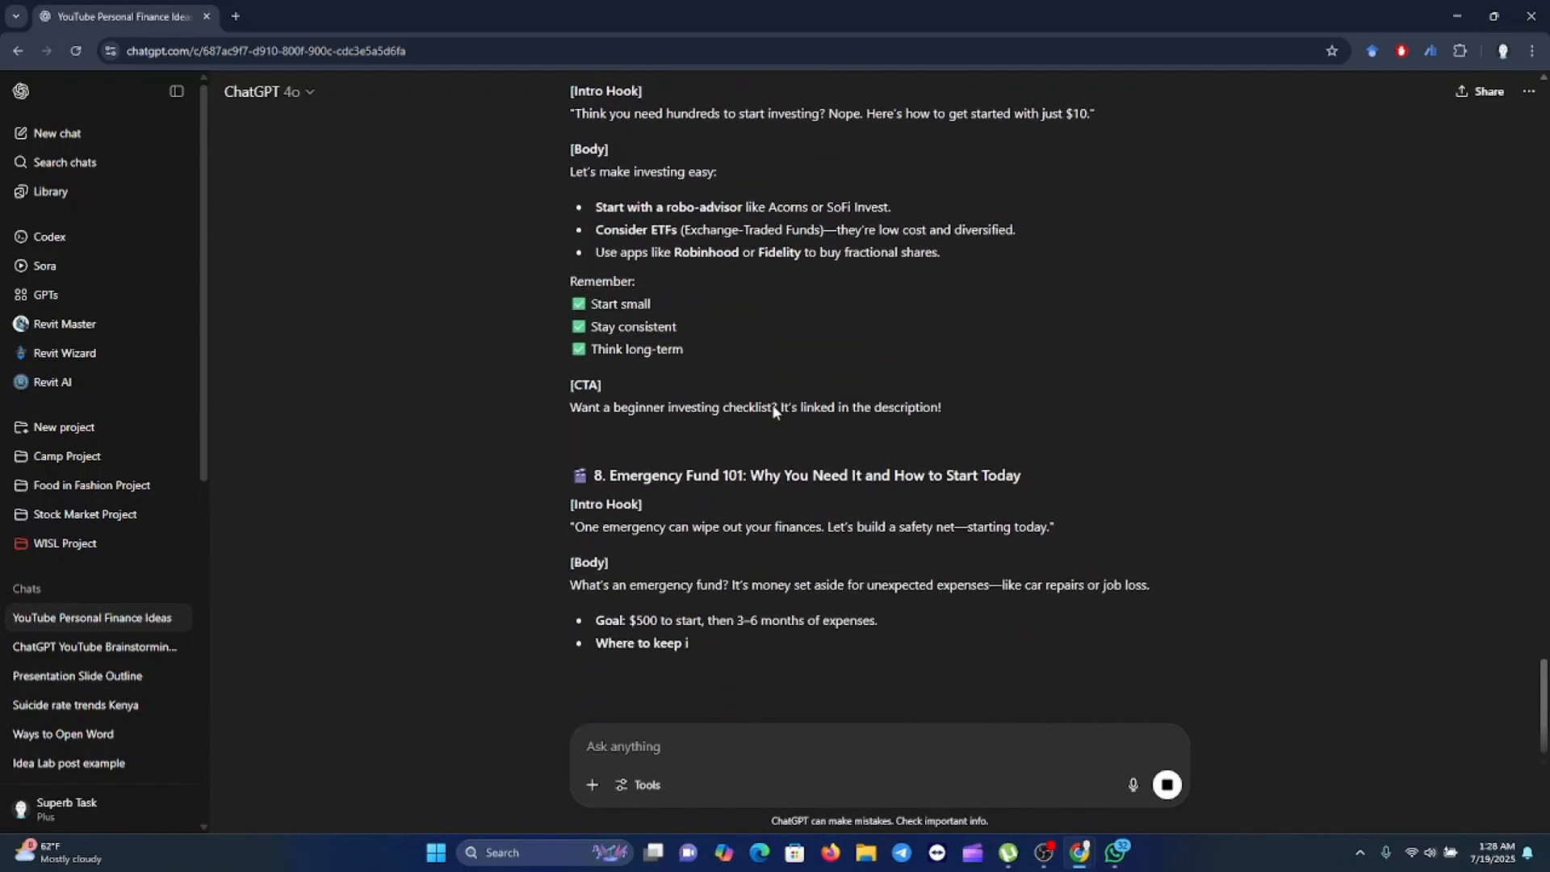
scroll(772, 404, down, 2)
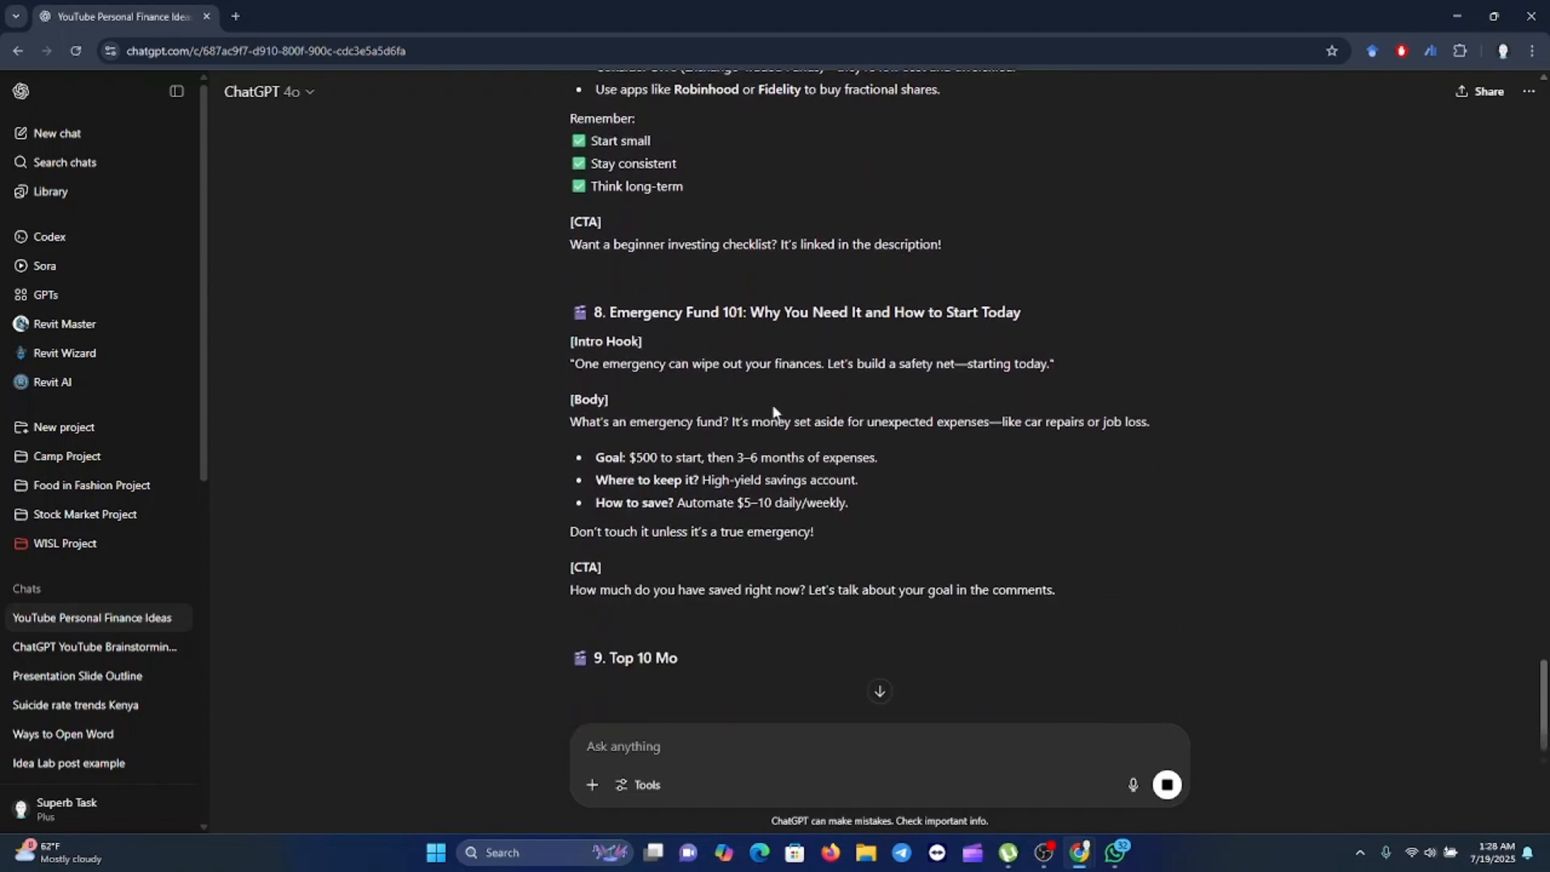
scroll(774, 407, down, 4)
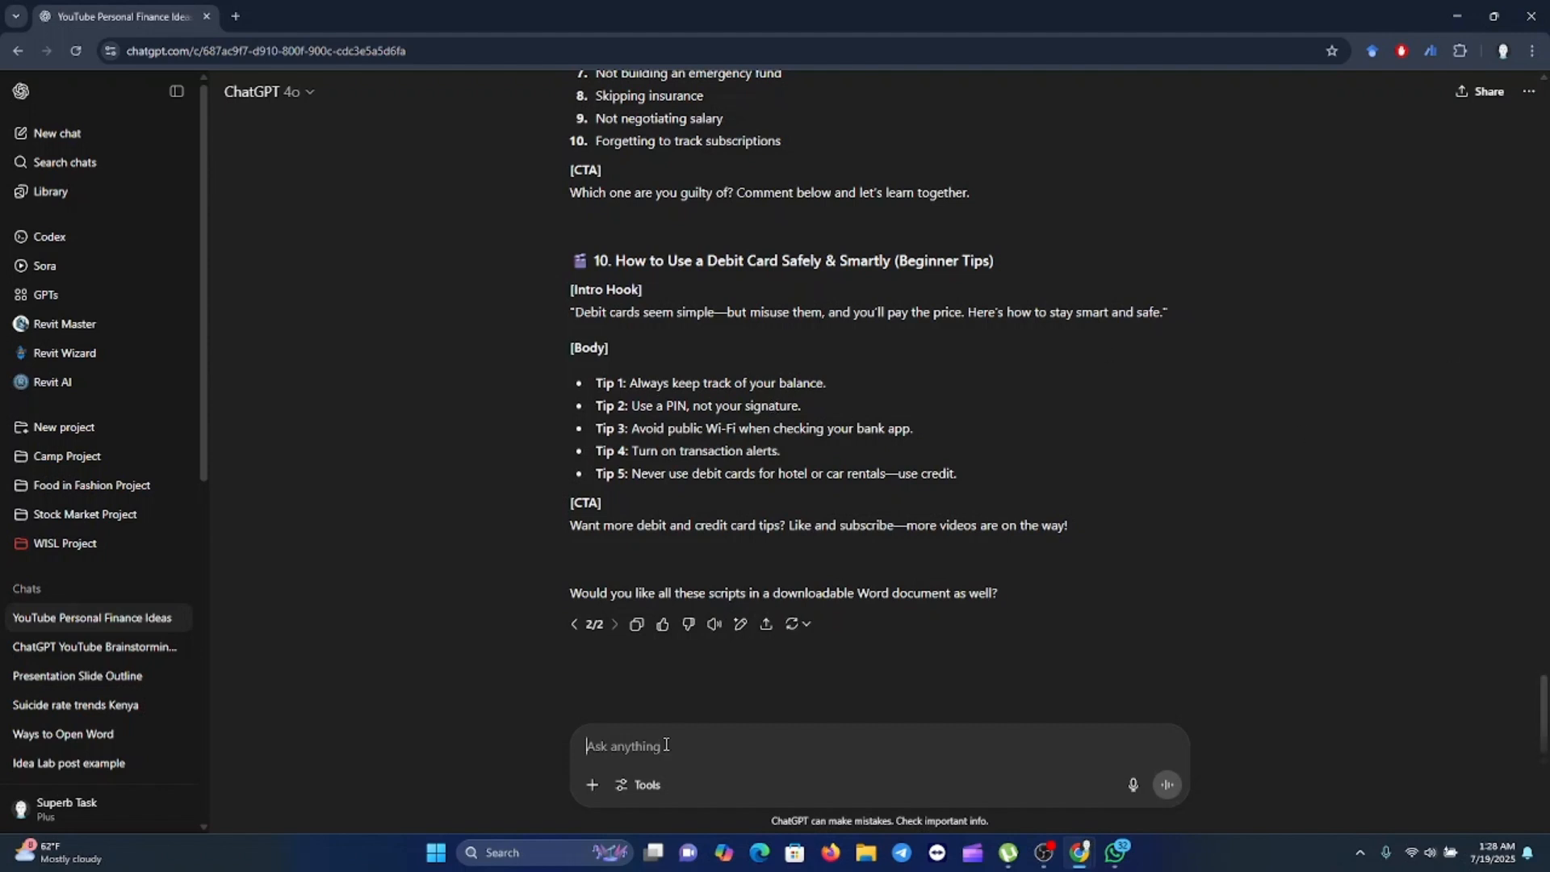
Step: Ask for a list of 10 viral YouTube Shorts ideas for a cooking channel using funny or unexpected ingredients, and review the reply
text(List 10 viral YouTube Shorts ideas for a cooking channel using funny or unexpected ingredients.)
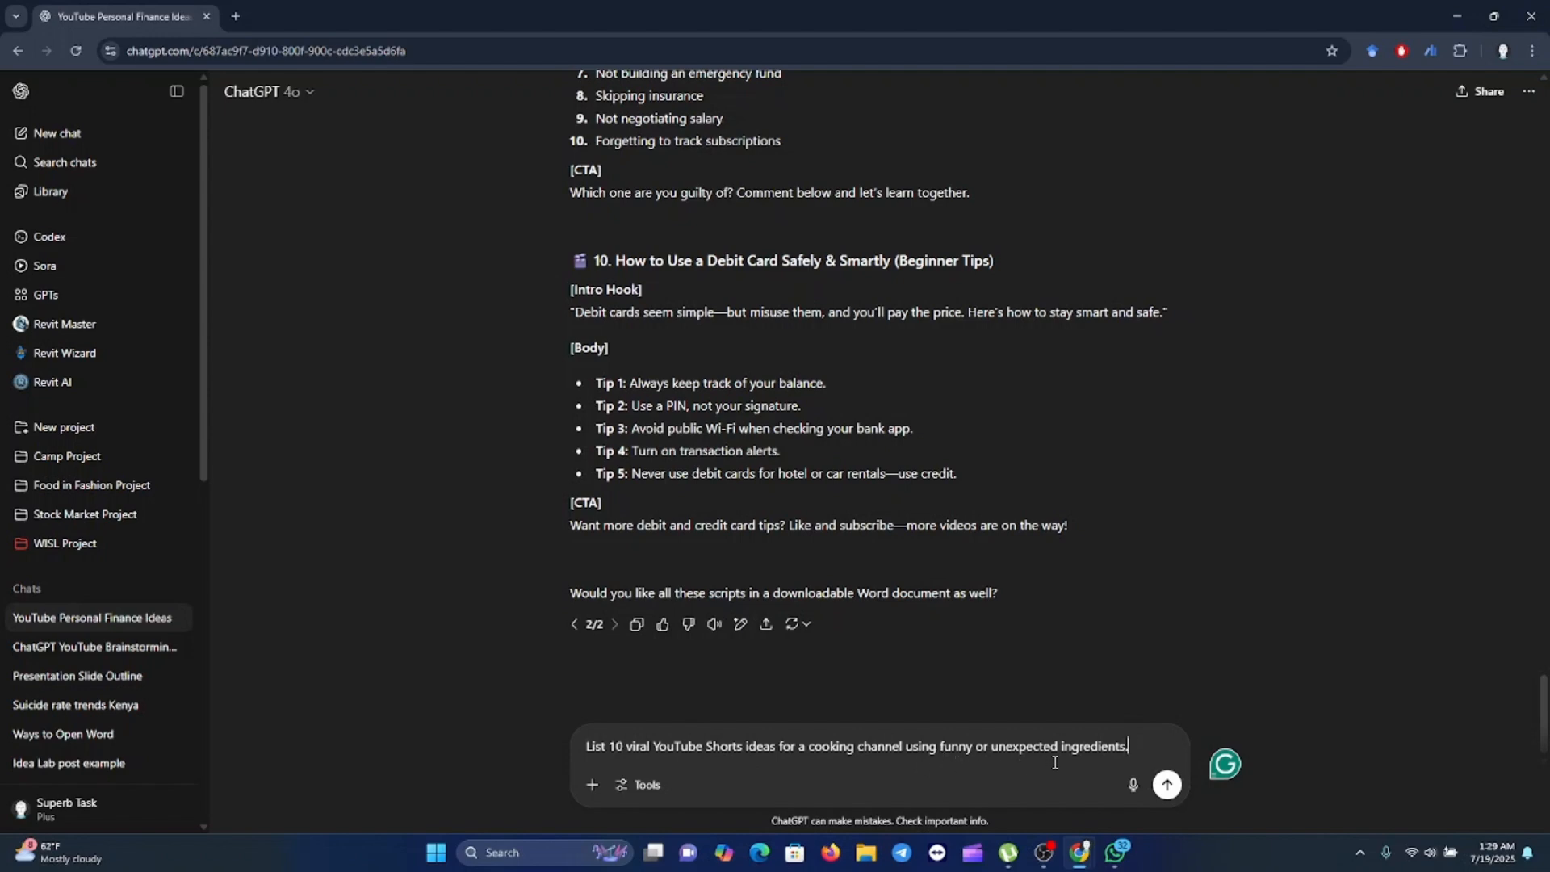
key(Return)
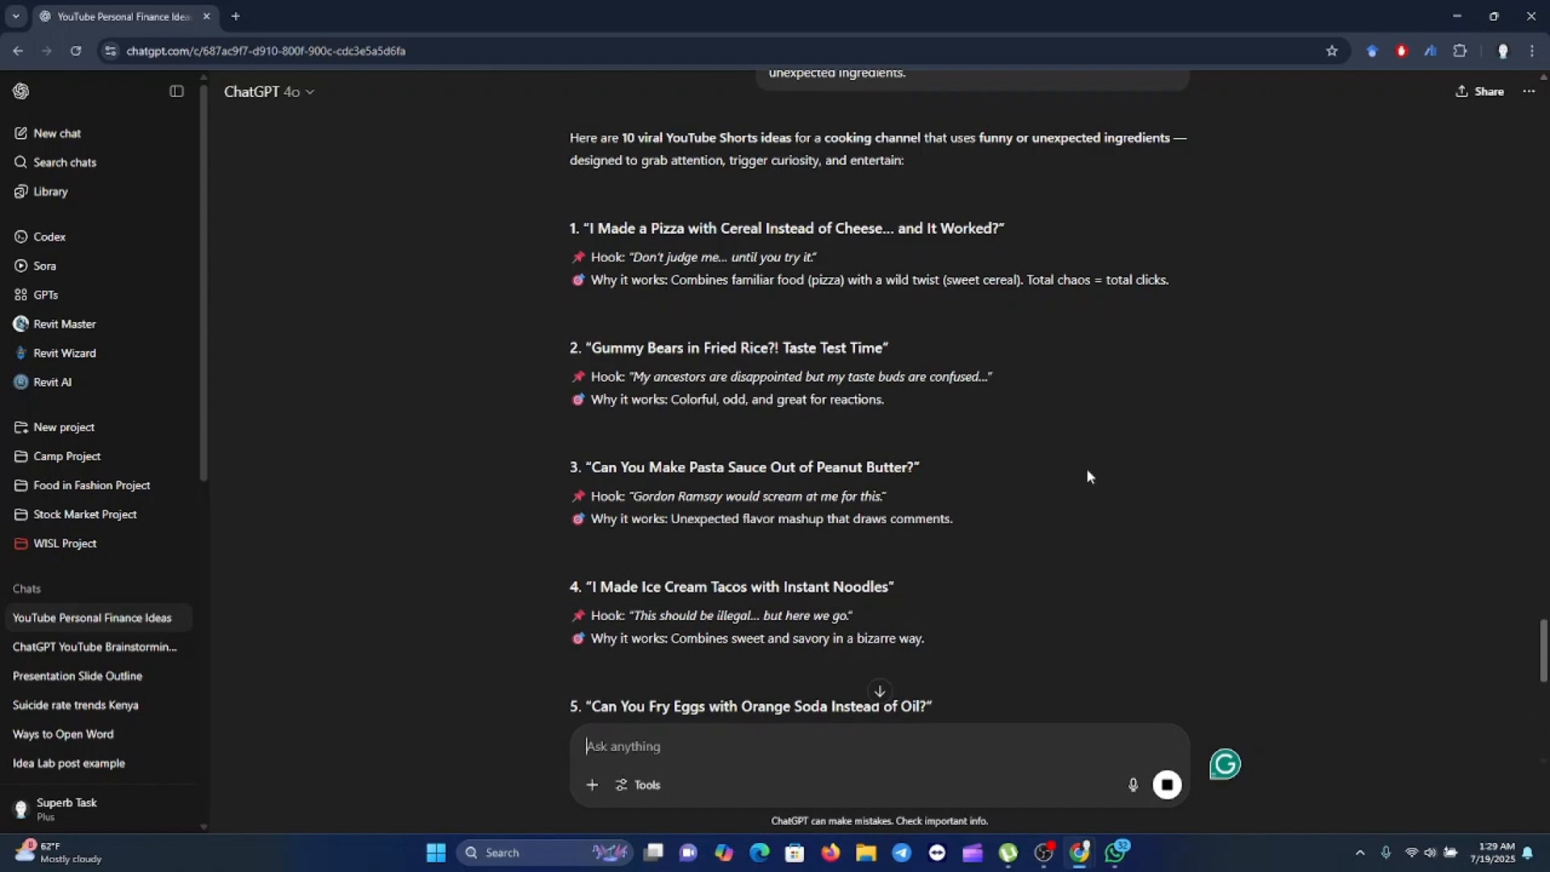
scroll(1086, 476, down, 5)
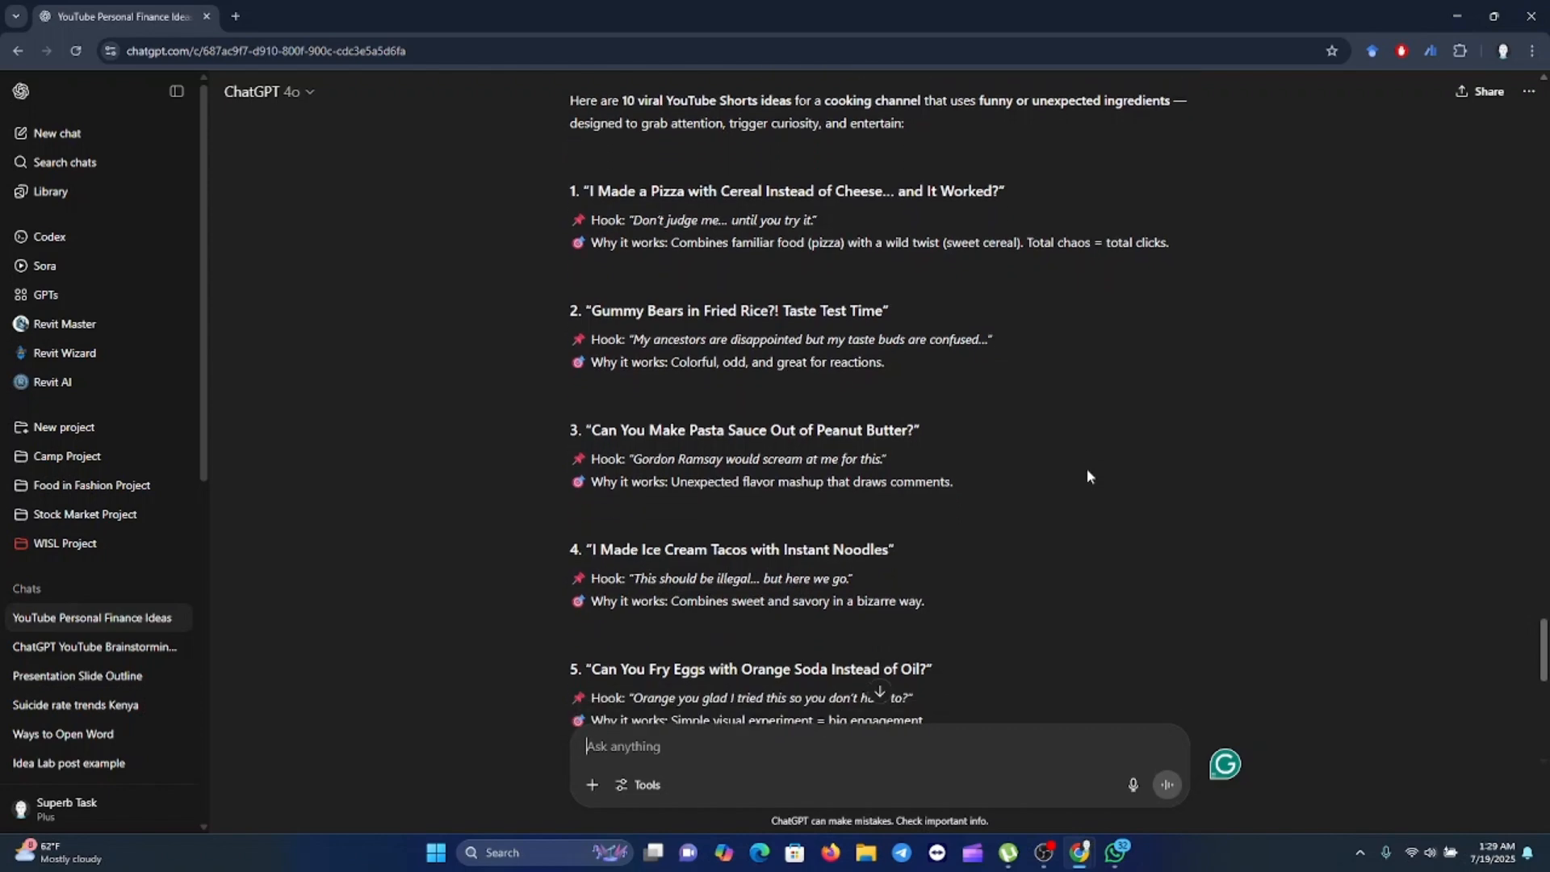
scroll(1087, 474, down, 5)
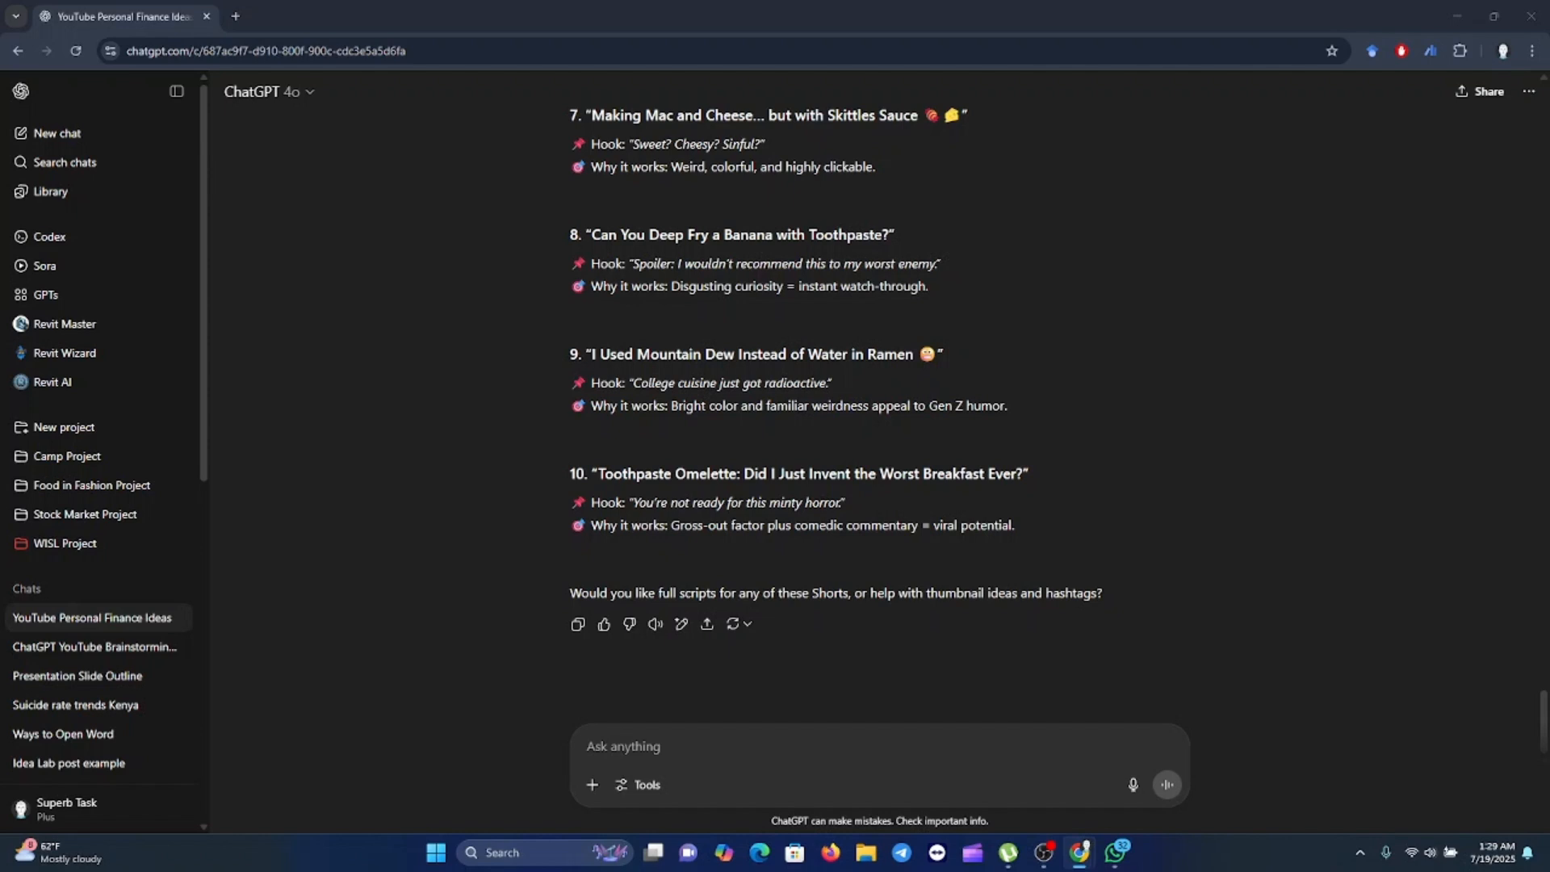
Step: Ask it to pretend to be a top YouTube strategist and brainstorm 10 video ideas for an AI tools tech channel, with hooks, titles, and CTA suggestions
click(659, 755)
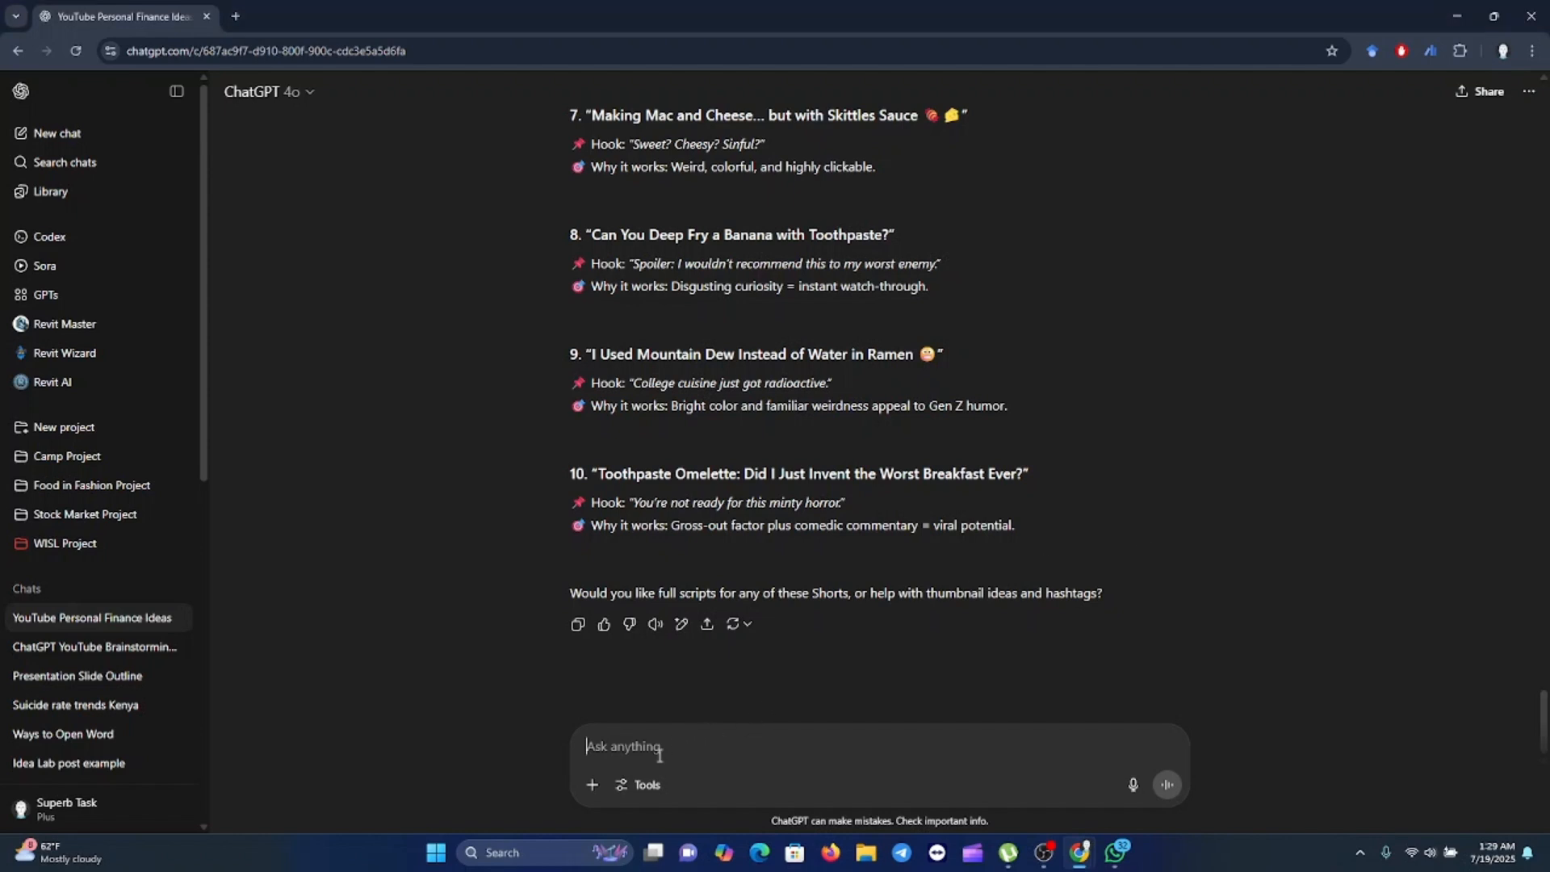
text(Pretend you're a top YouTube strategist. Brainstorm 10 video ideas for a tech channel focused on AI tools, with hooks, titles, and CTA suggestions.)
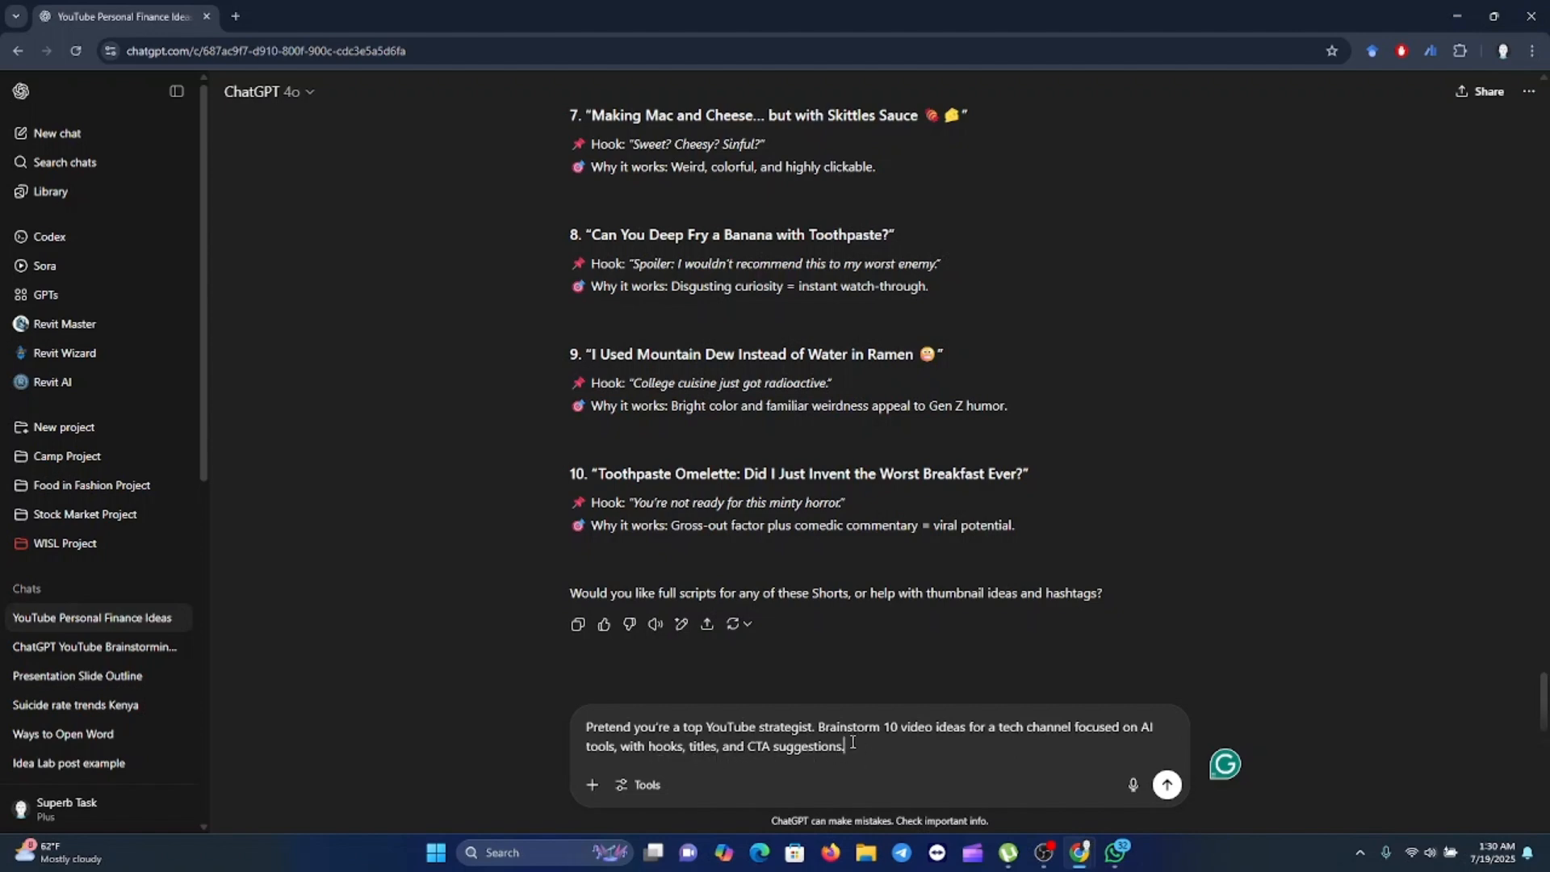
key(Return)
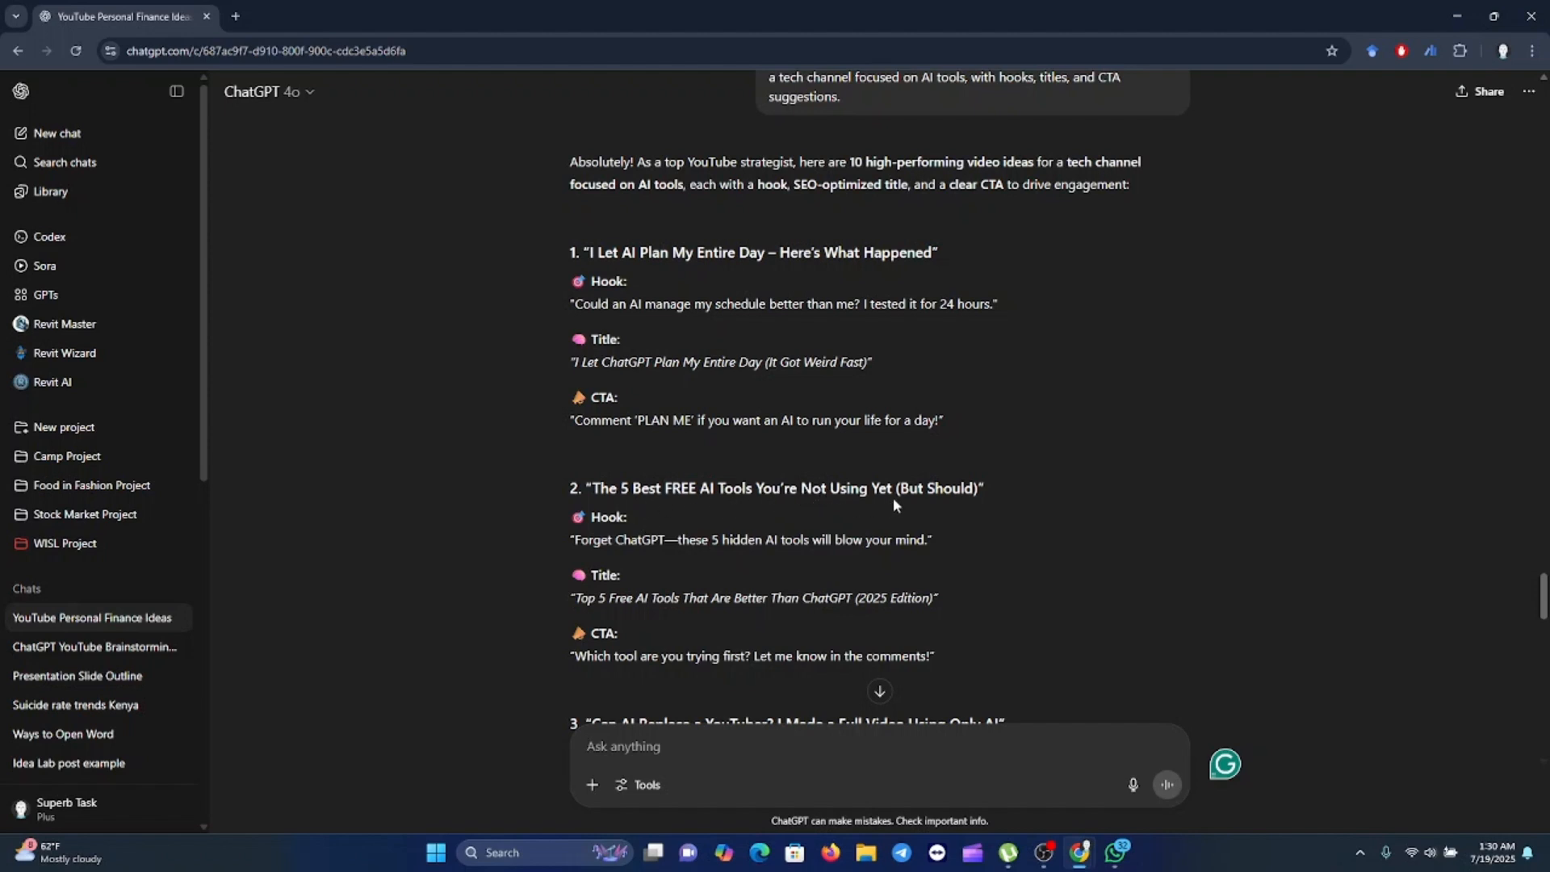
scroll(893, 496, down, 4)
scroll(896, 494, down, 4)
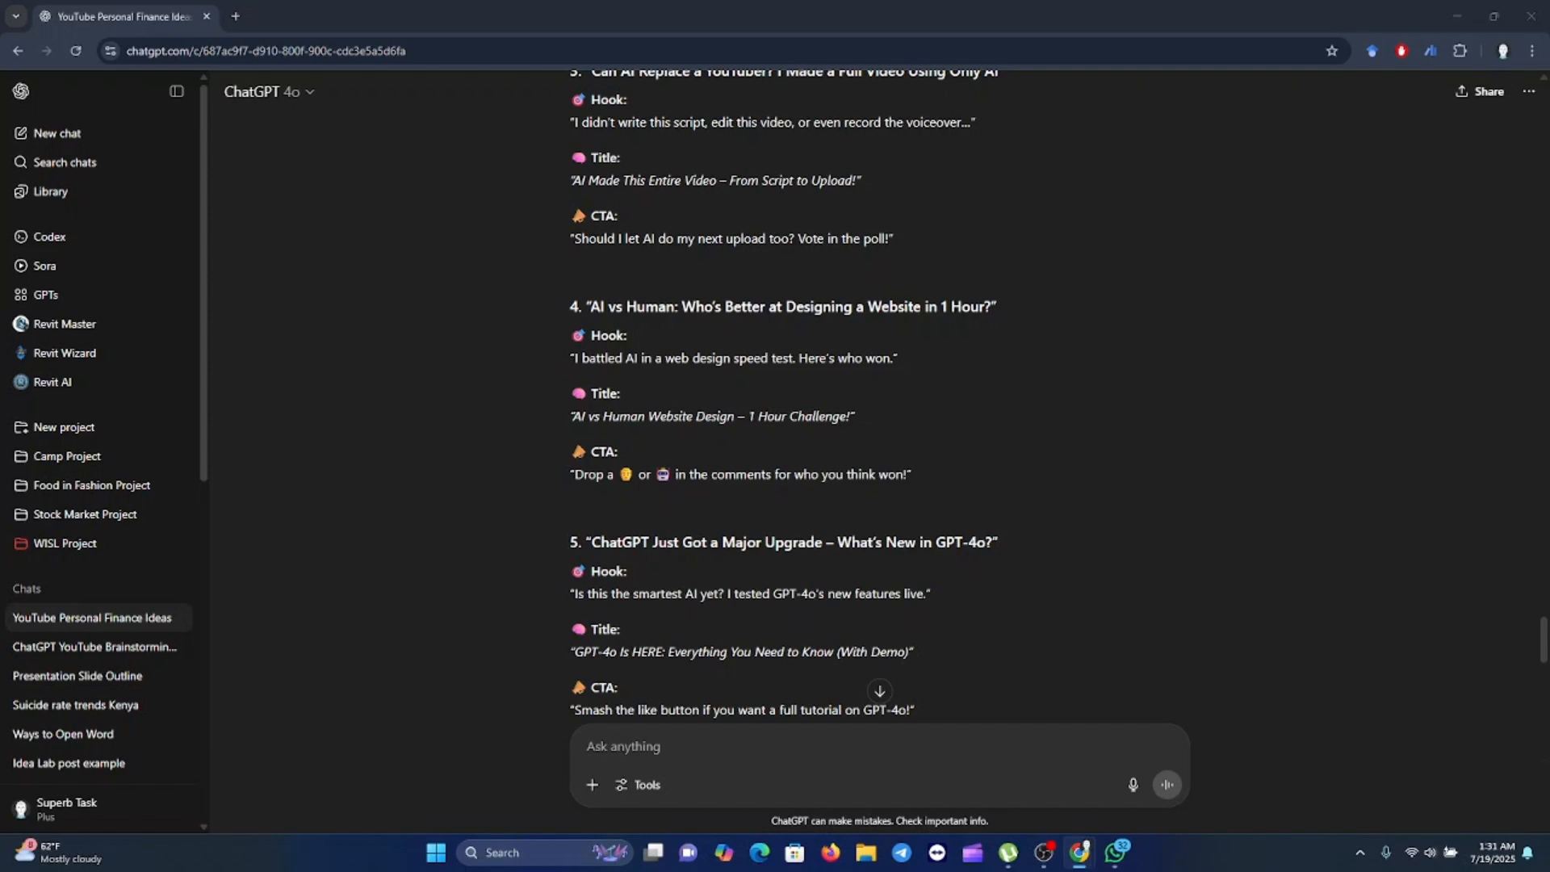
Step: Submit "Here's my idea: 'Productivity Hacks for Students.' Make it 10x better" and review the improved video concept
click(665, 746)
text(Here’s my idea: ‘Productivity Hacks for Students.’ Make it 10x better)
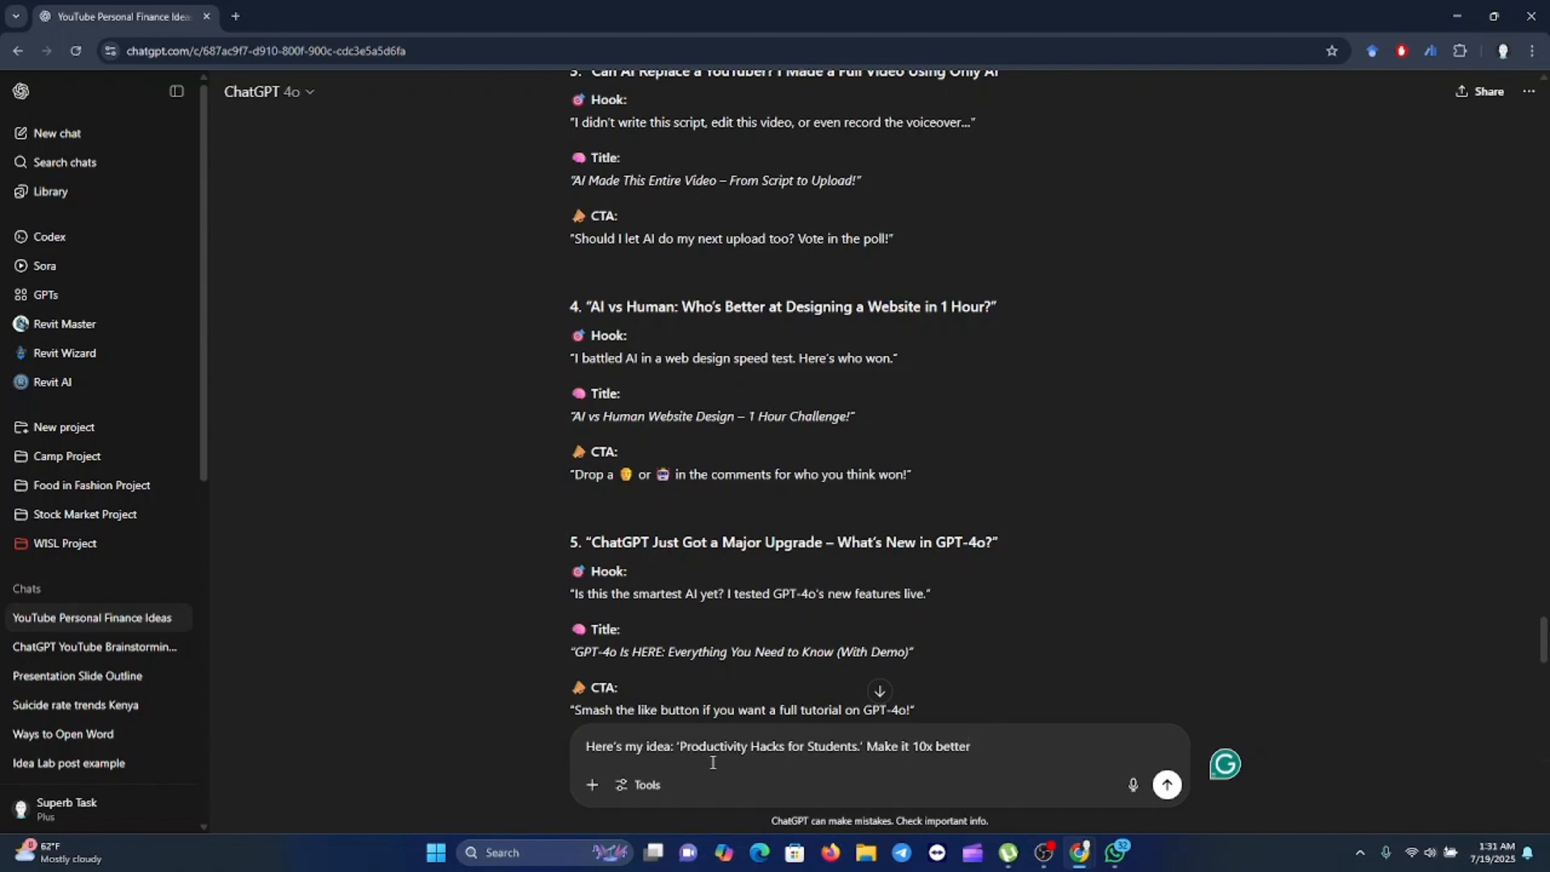
key(Return)
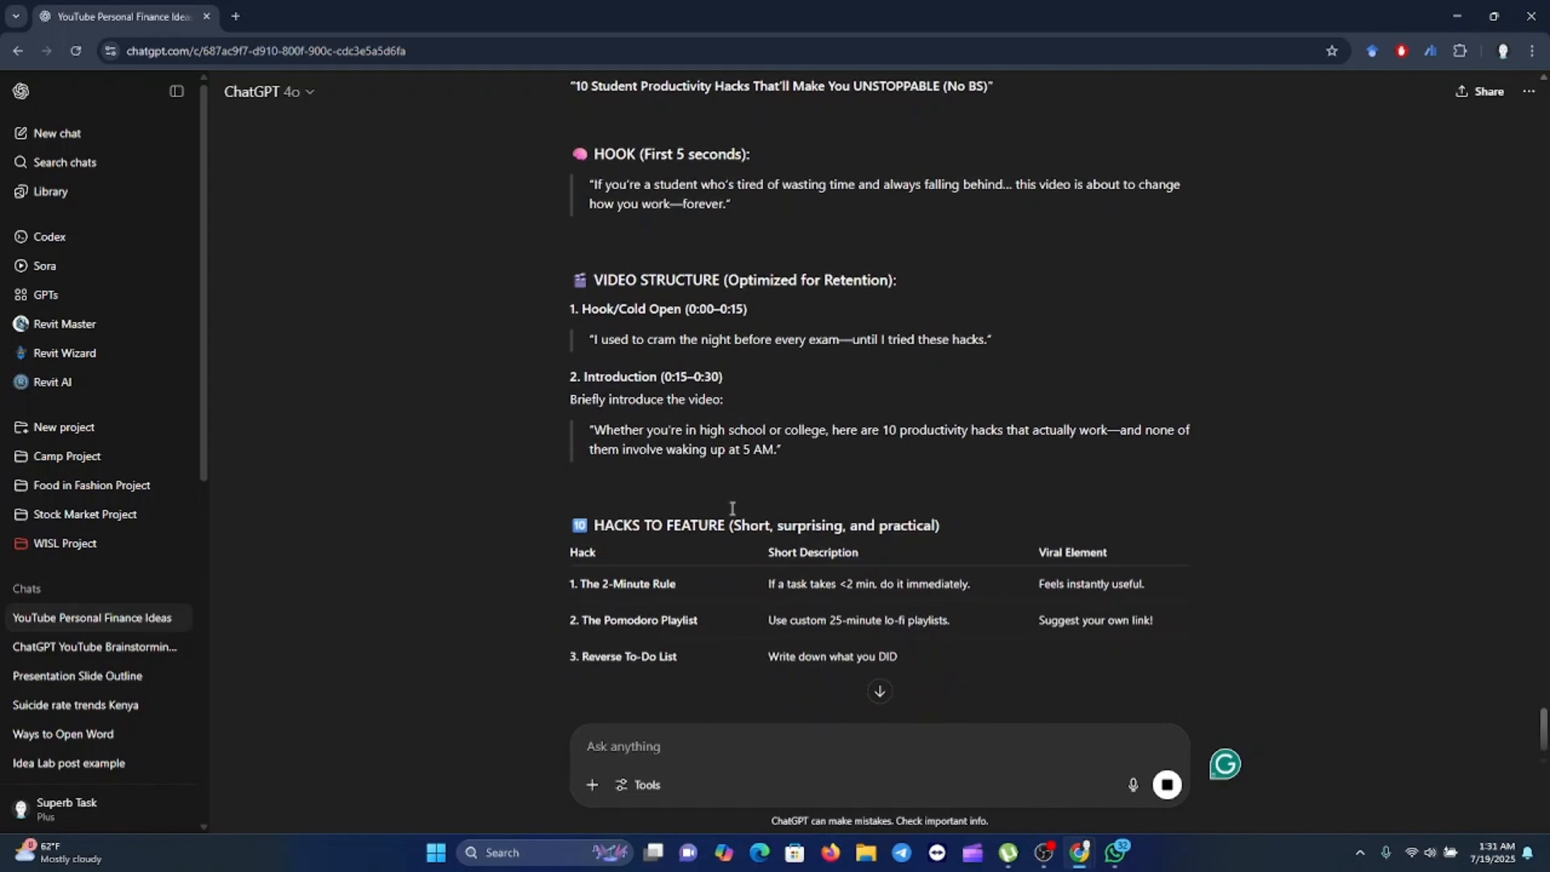
scroll(729, 506, down, 2)
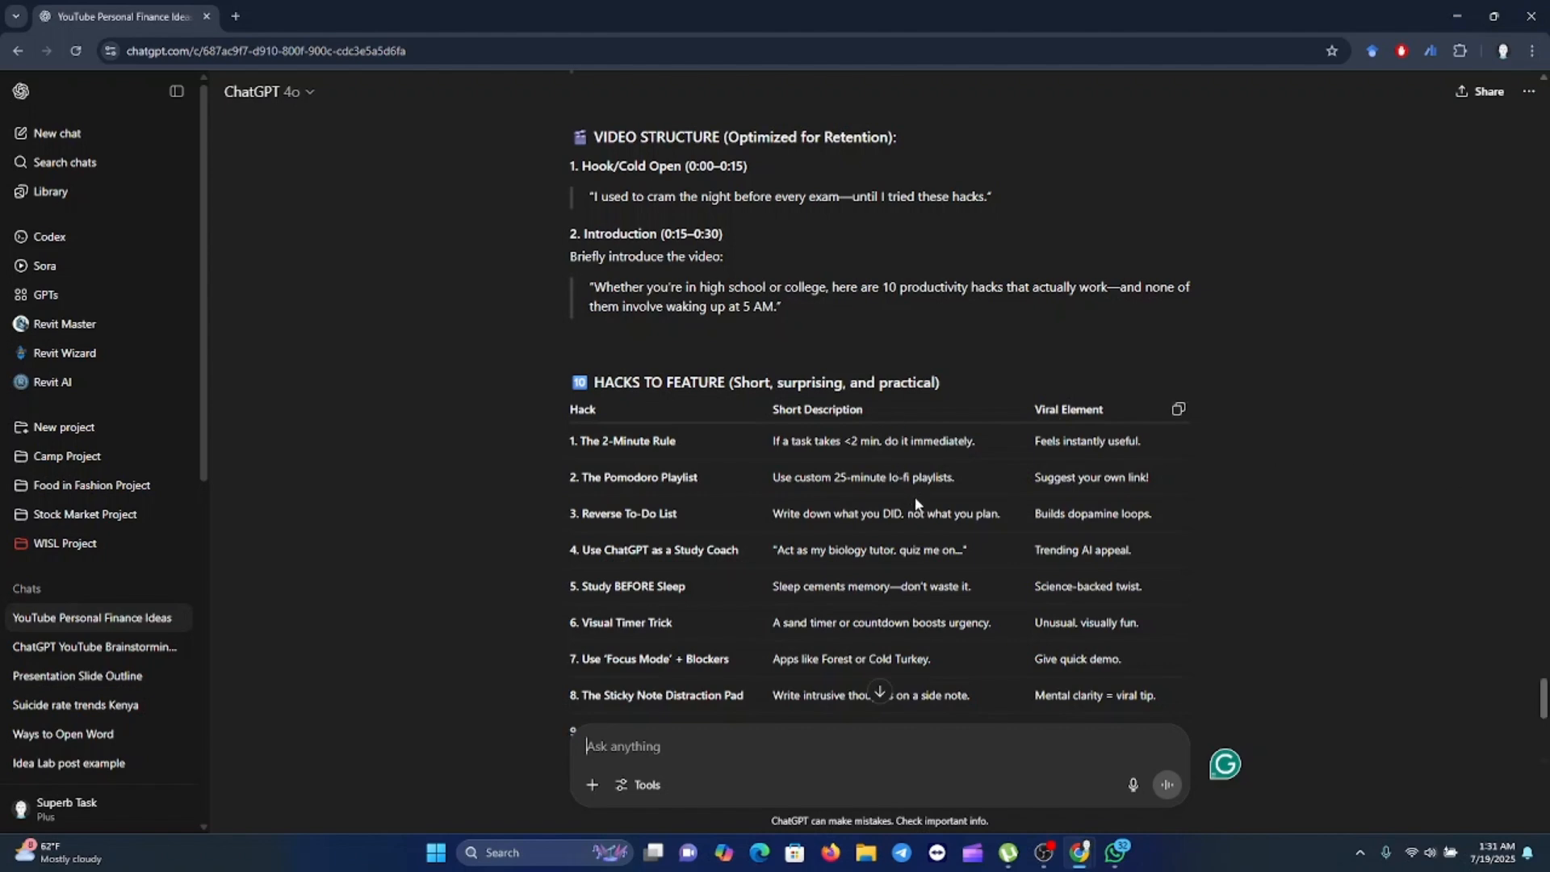
scroll(917, 505, down, 2)
scroll(916, 505, down, 6)
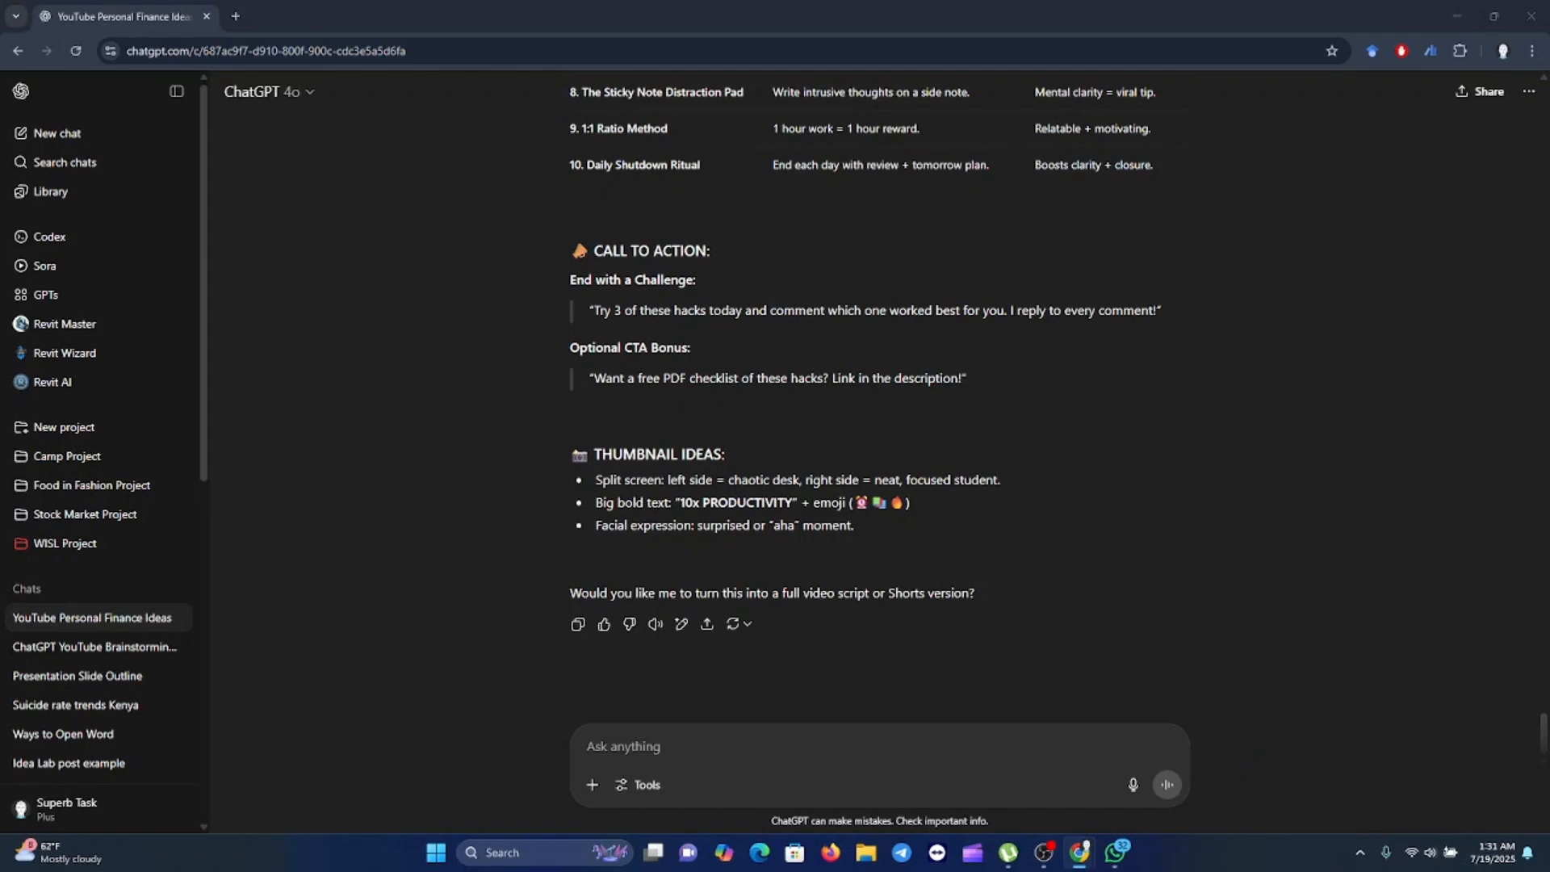
Step: Submit the prompt "Turn these 10 video ideas into a content calendar for the next 4 weeks."
click(623, 736)
text(Turn these 10 video ideas into a content calendar for the next 4 weeks.)
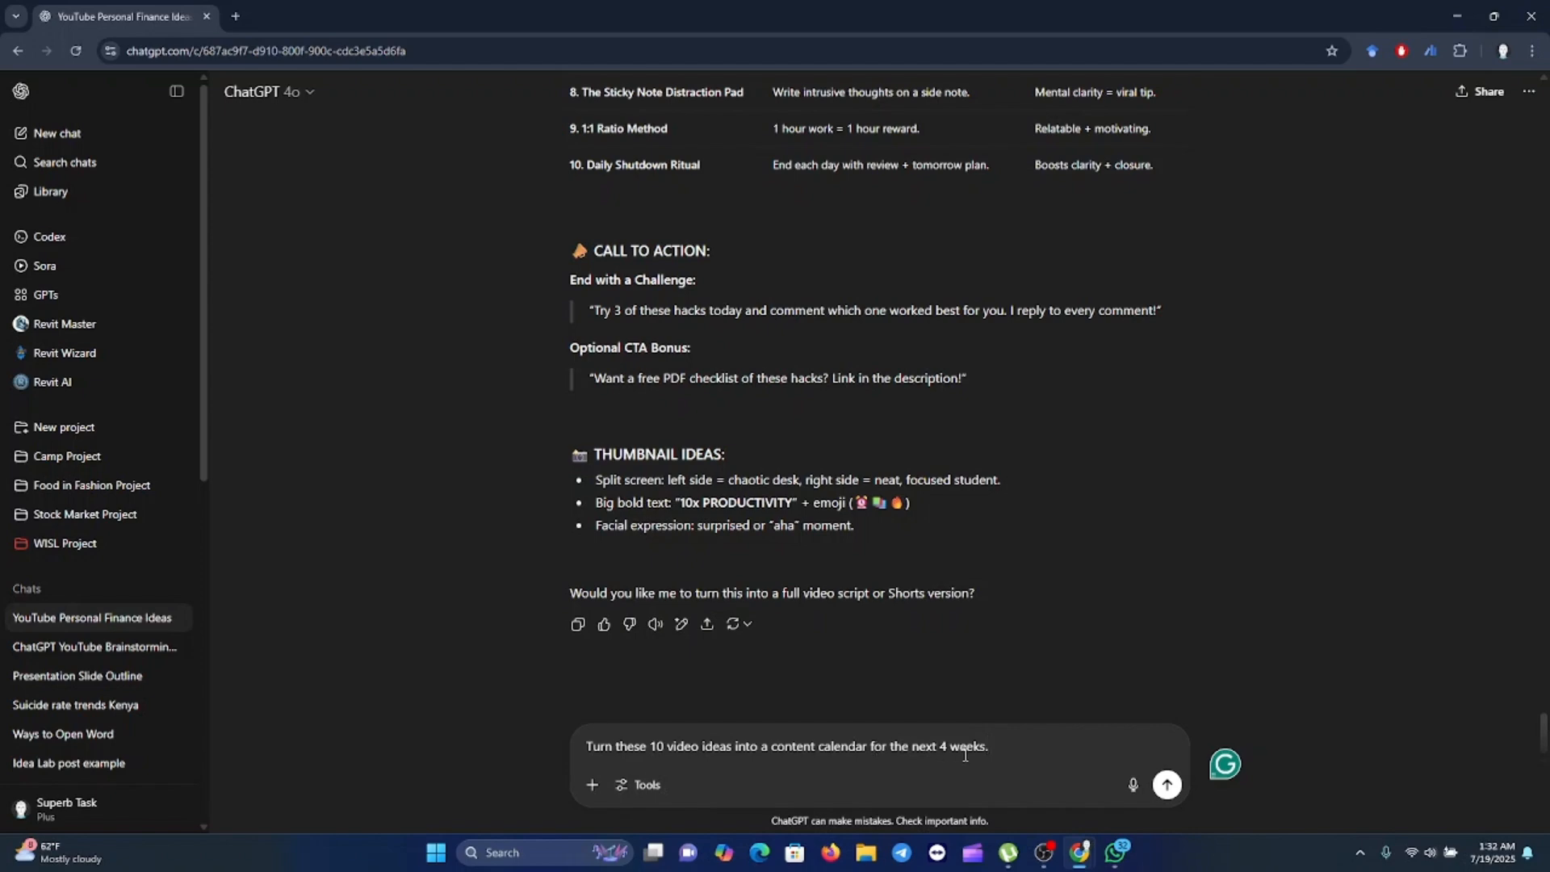
key(Return)
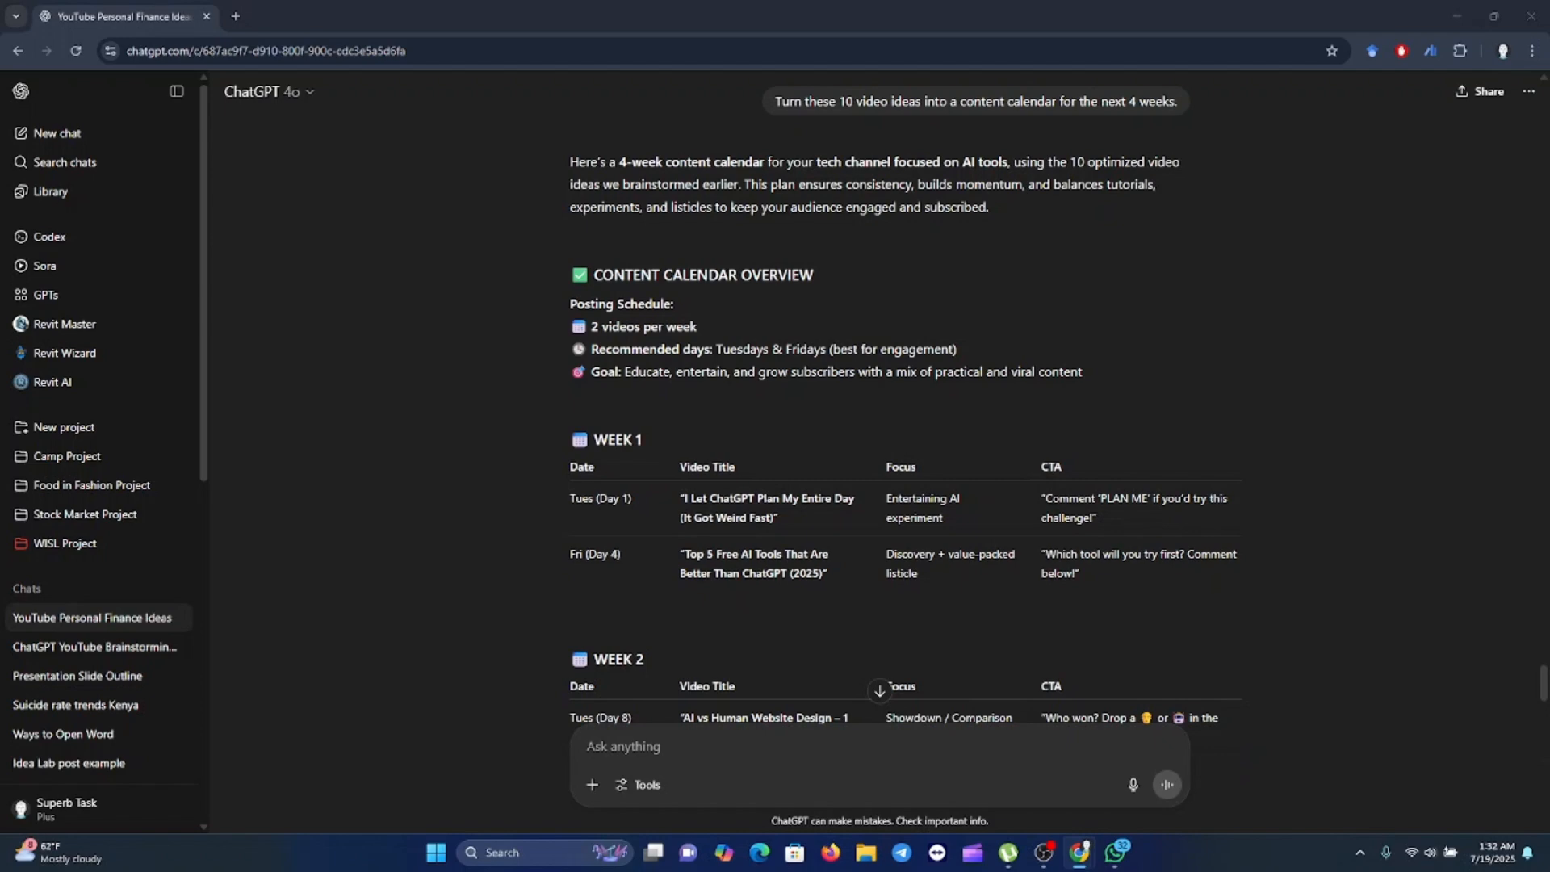
Step: Ask for video ideas around 'remote work' that are likely to go viral, based on current YouTube trends, and review the reply
click(663, 757)
text(Based on current YouTube trends, give me video ideas around ‘remote work’ that are likely to go viral.")
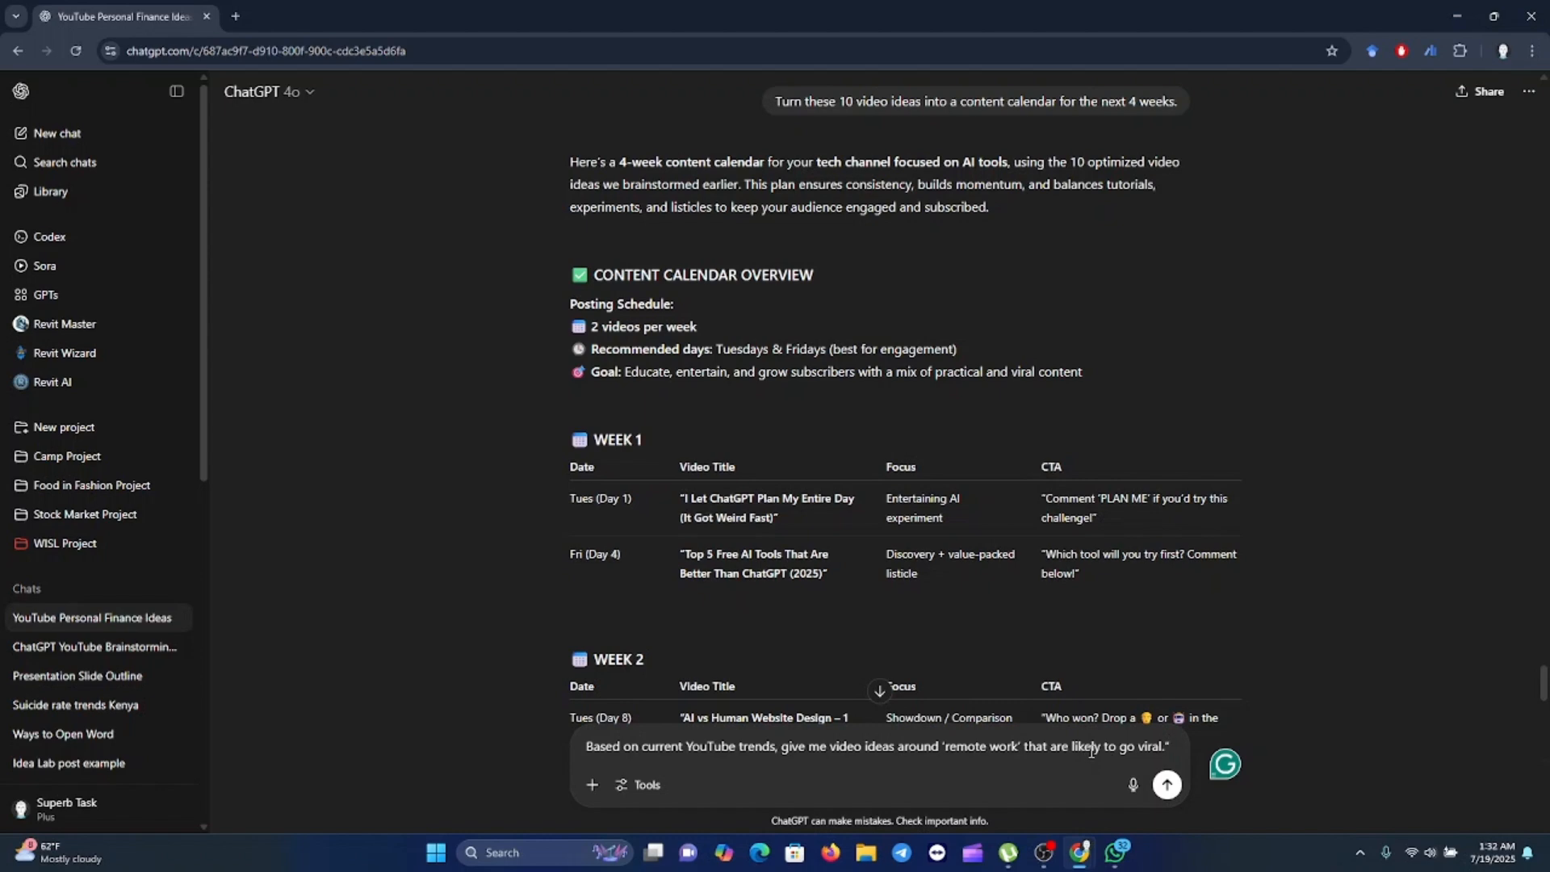
key(Return)
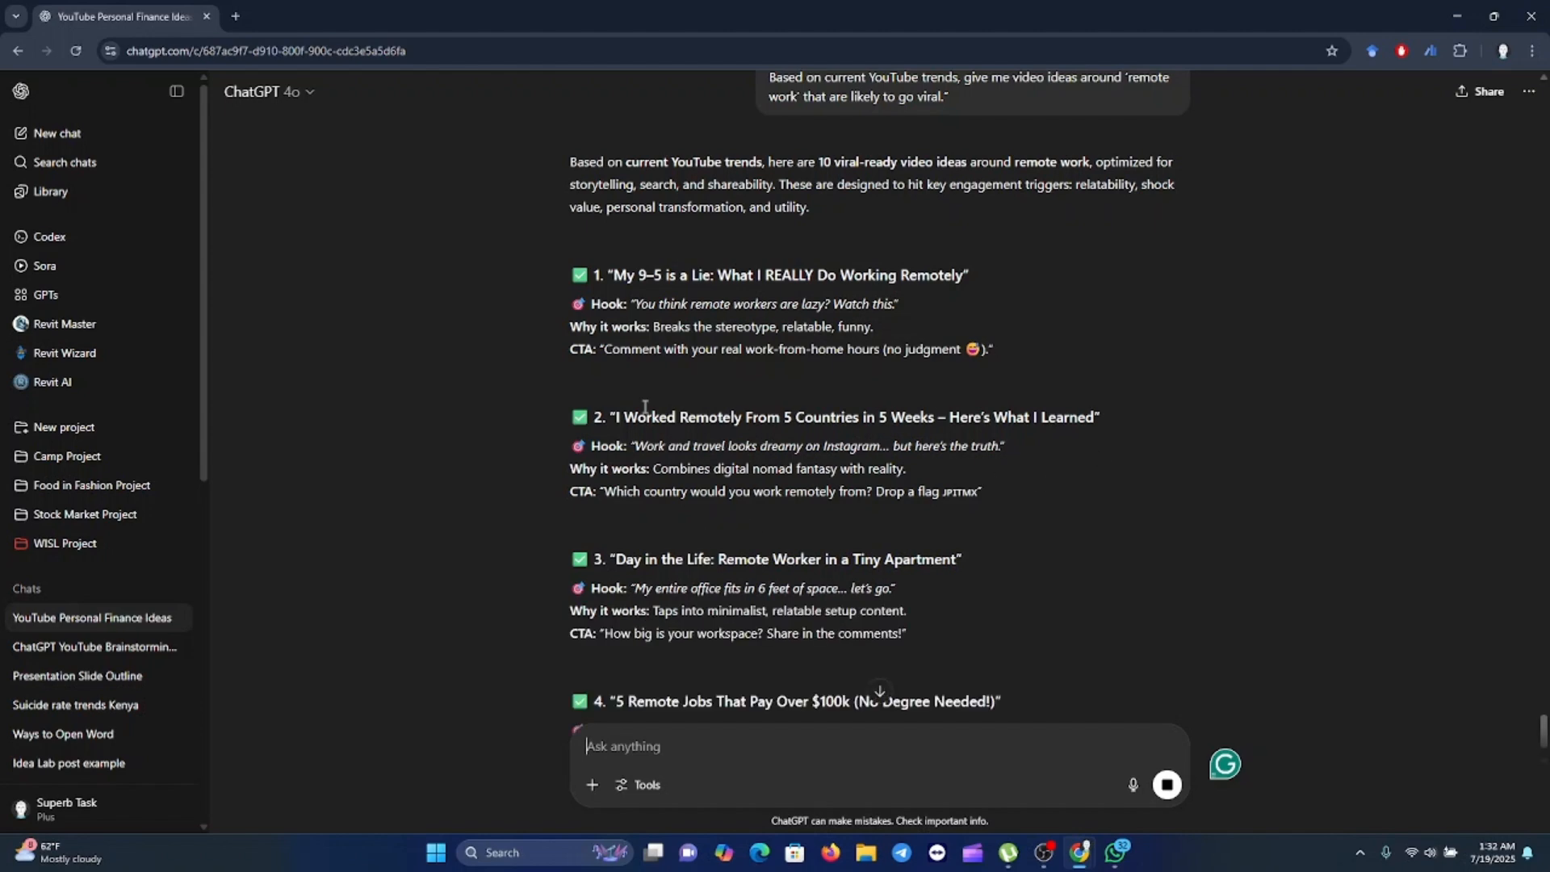
scroll(847, 487, down, 3)
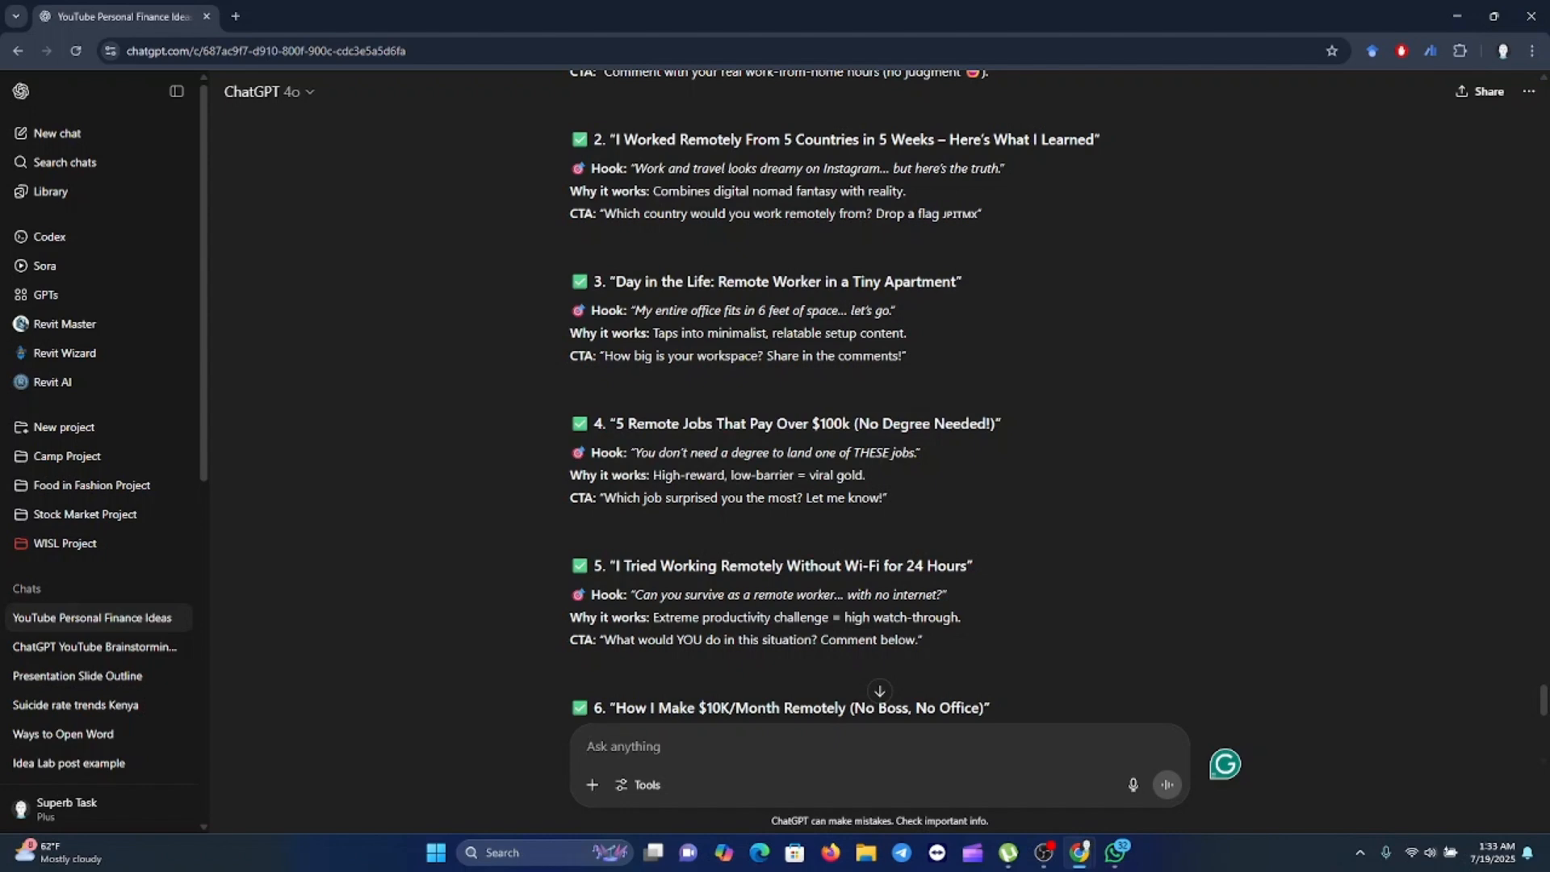
key(alt+Tab)
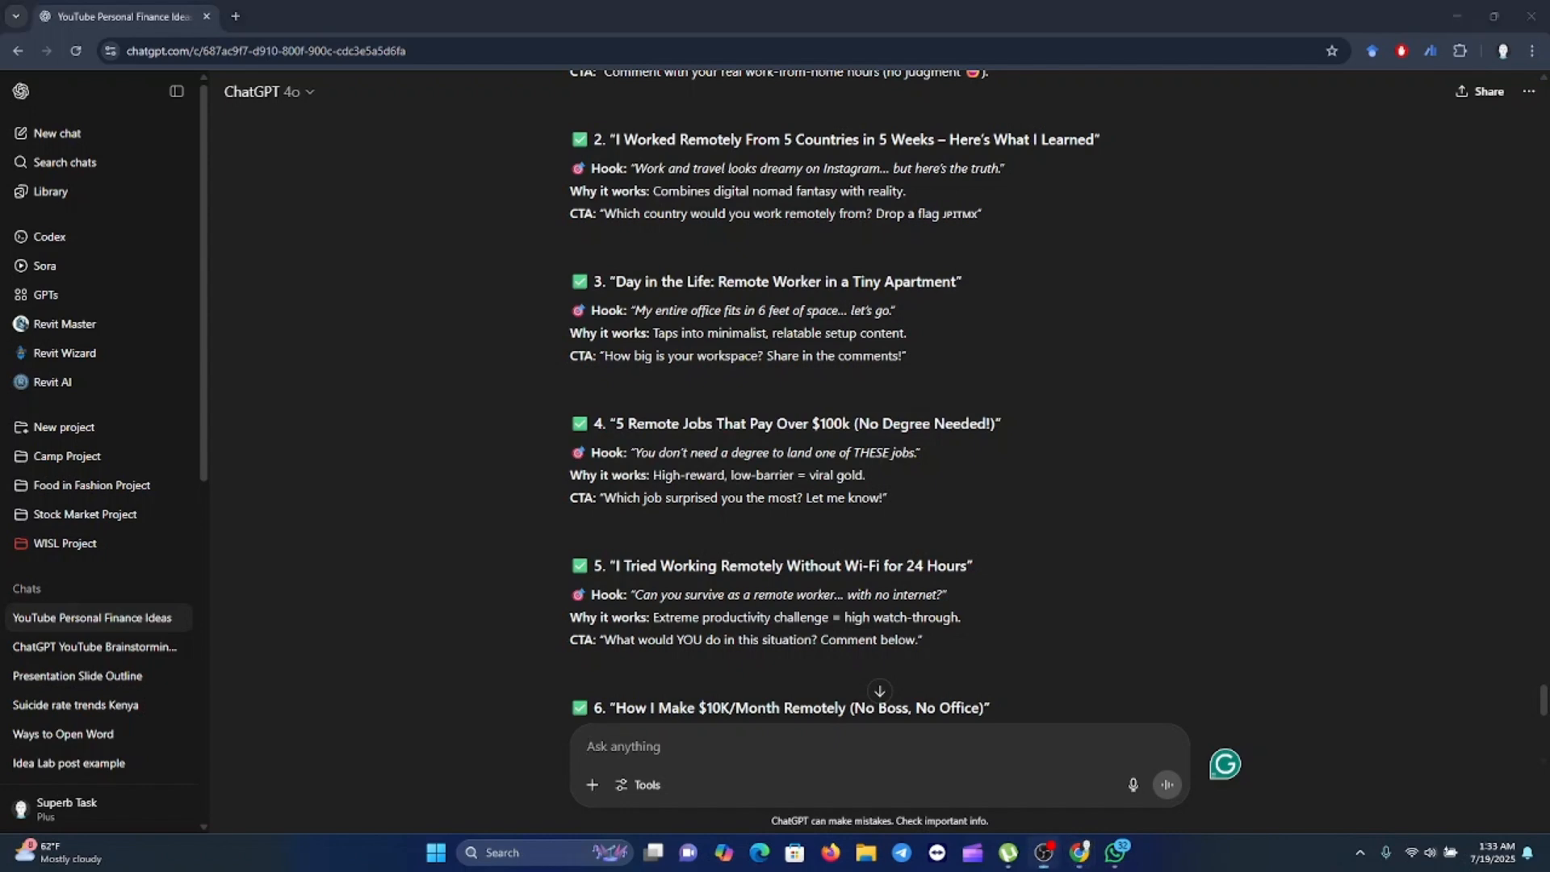